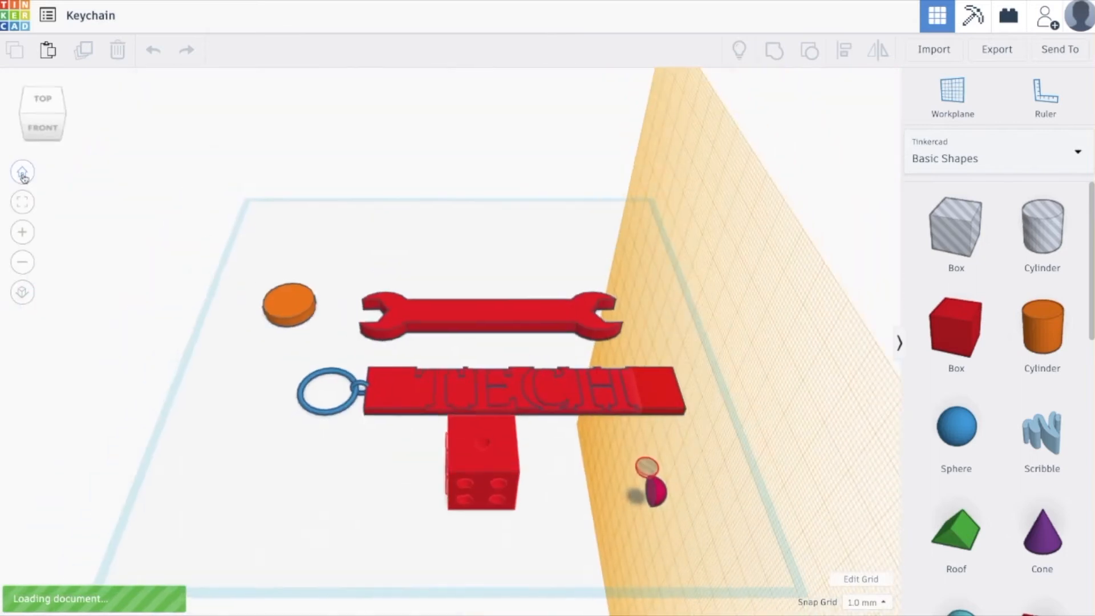
# Reset the workplane from the vertical face to the horizontal base grid.
pyautogui.click(952, 94)
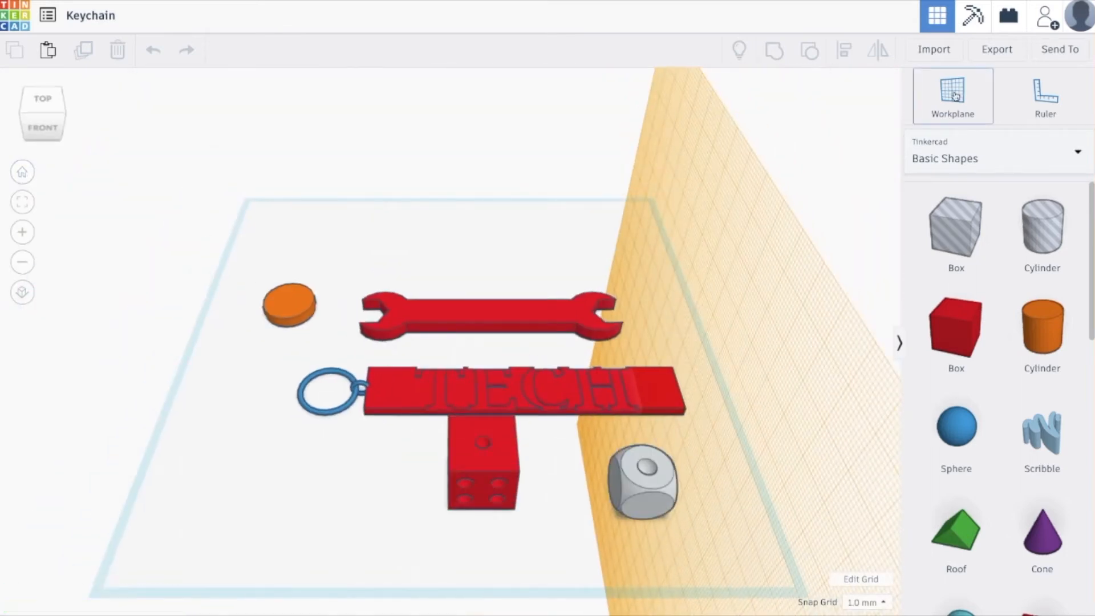
pyautogui.click(573, 255)
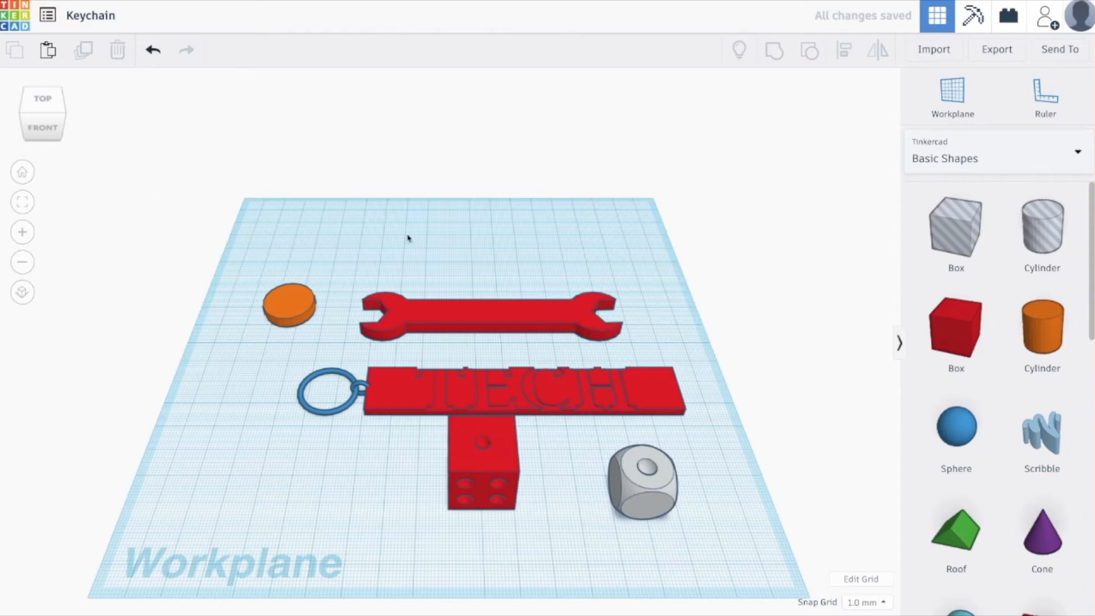
# Delete the orange disc beside the red wrench.
pyautogui.moveTo(408, 242); pyautogui.dragTo(405, 303, button='right')
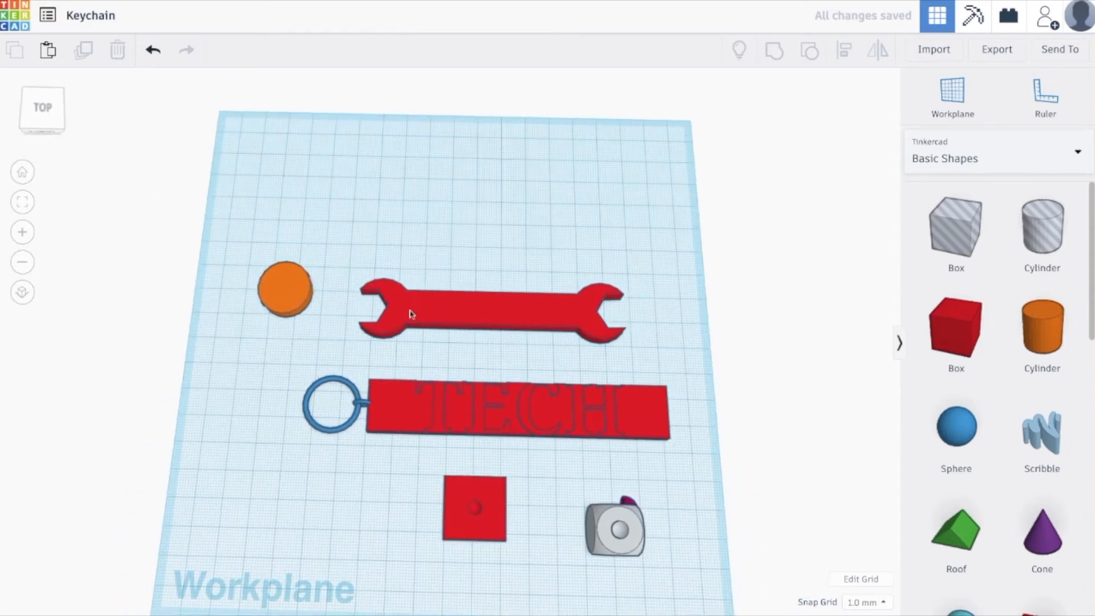
pyautogui.moveTo(478, 369); pyautogui.dragTo(484, 344, button='right')
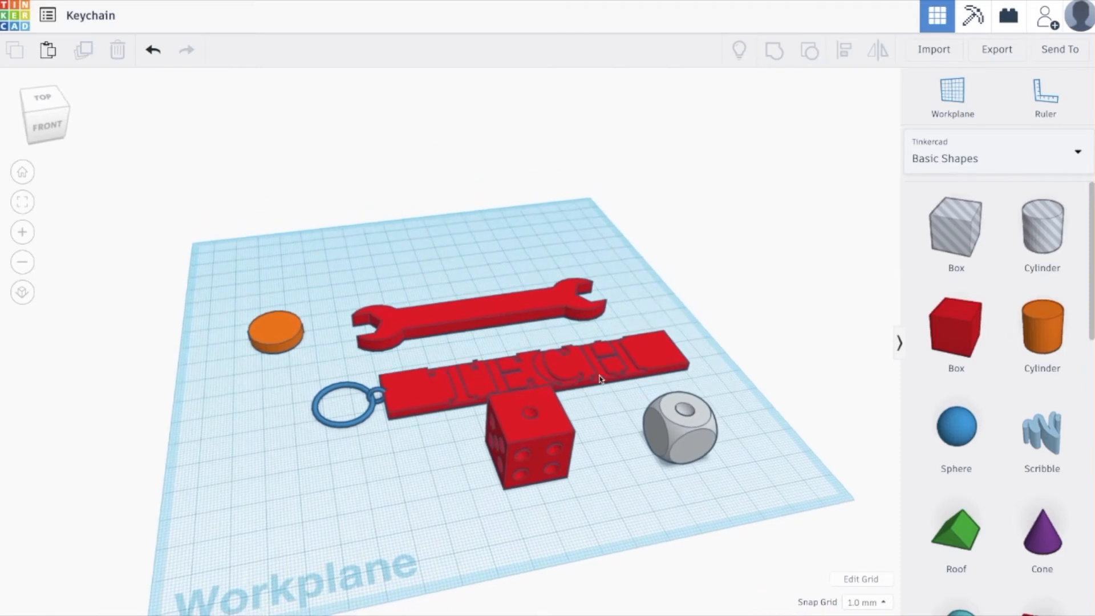
pyautogui.moveTo(594, 461); pyautogui.dragTo(453, 402, button='right')
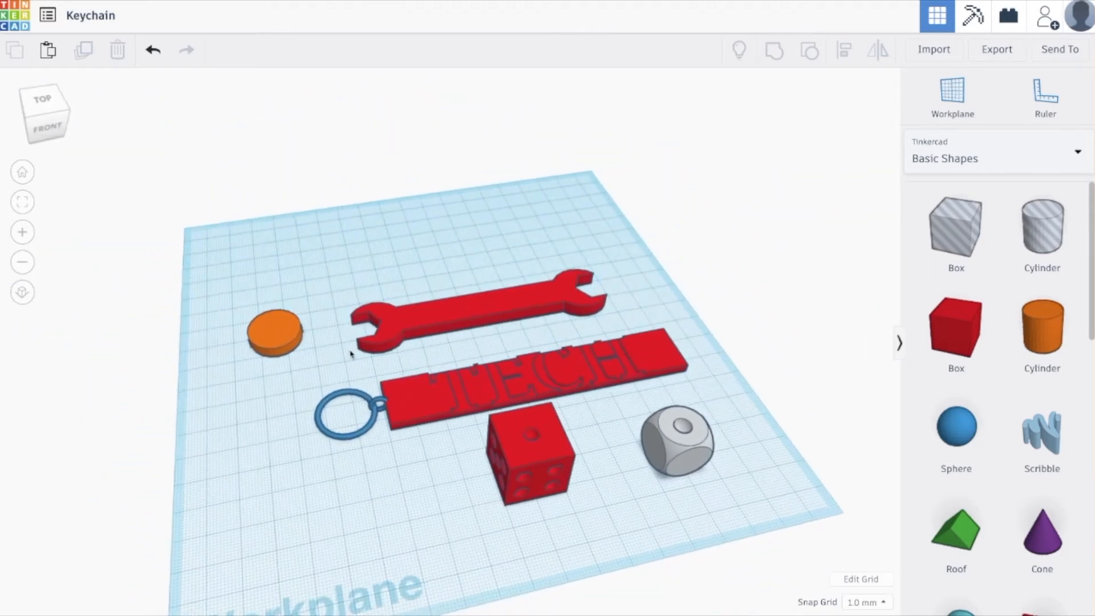
pyautogui.click(269, 334)
pyautogui.press('Delete')
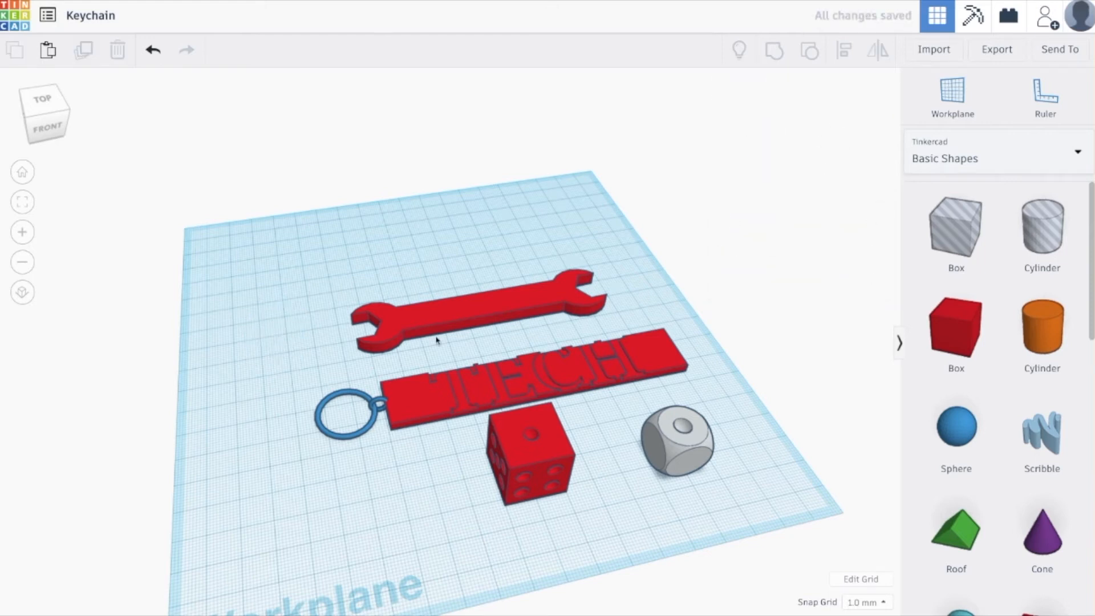
pyautogui.click(479, 302)
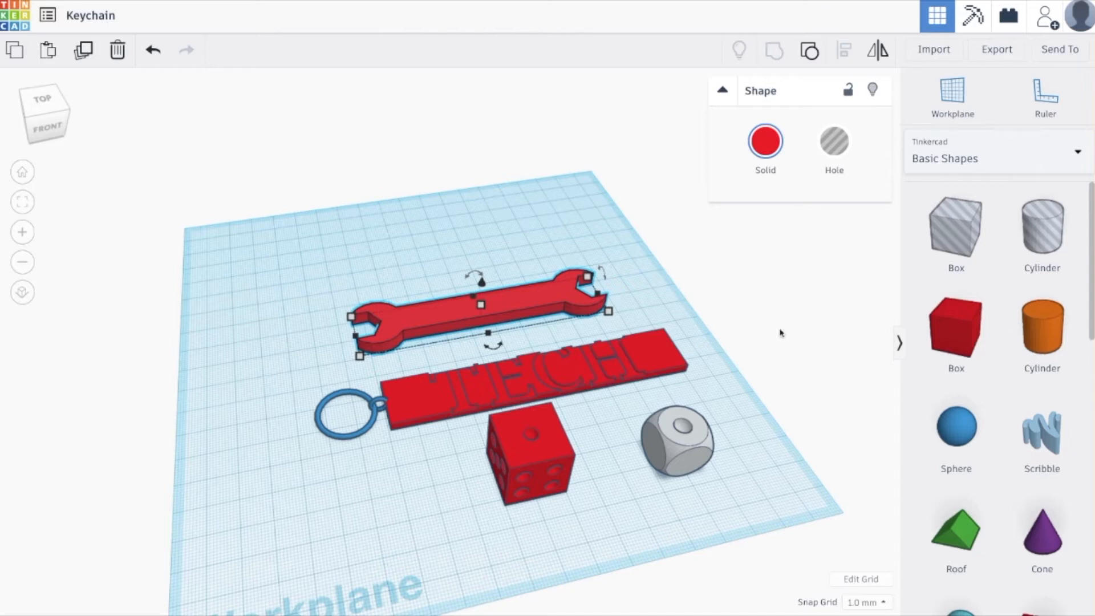
pyautogui.click(782, 335)
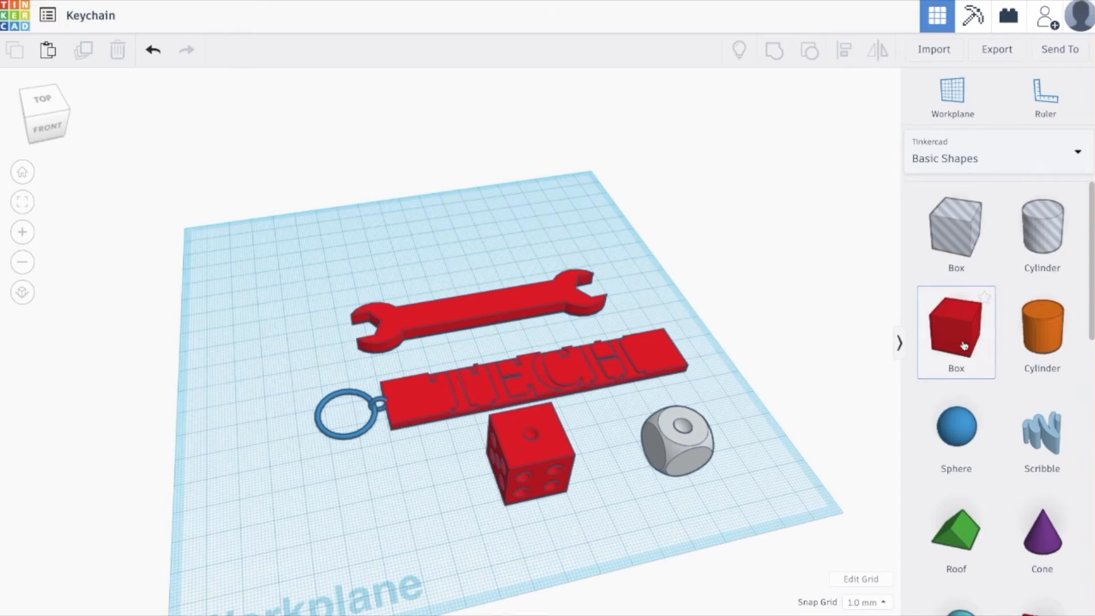
# Place a box behind the finished wrench and resize it into a long flat bar 14 mm wide.
pyautogui.moveTo(954, 341); pyautogui.dragTo(542, 257)
pyautogui.moveTo(441, 261); pyautogui.dragTo(370, 268)
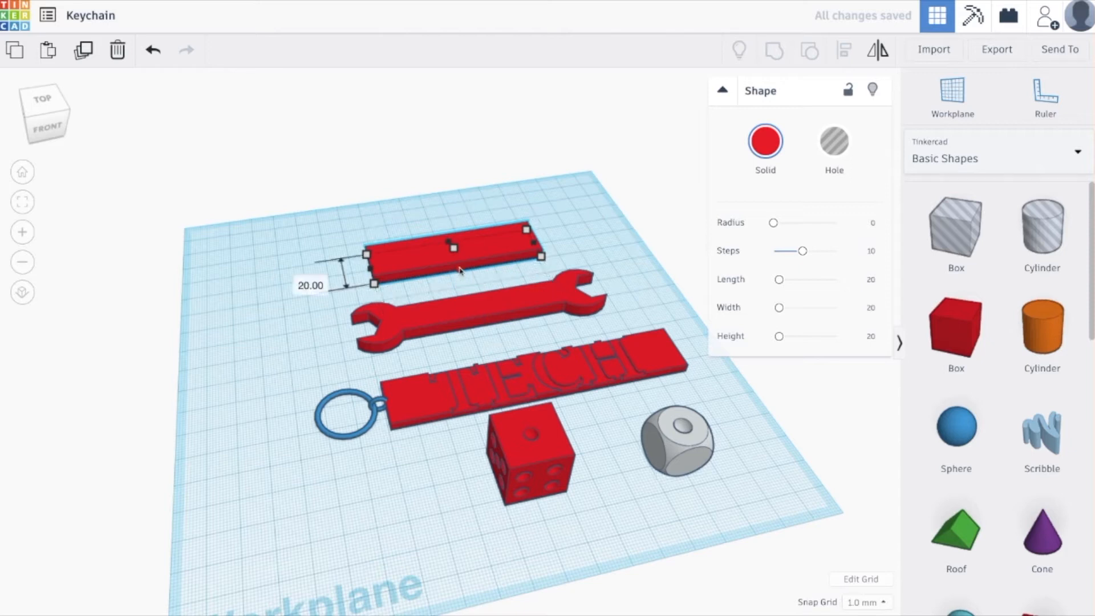
pyautogui.moveTo(461, 271); pyautogui.dragTo(460, 262)
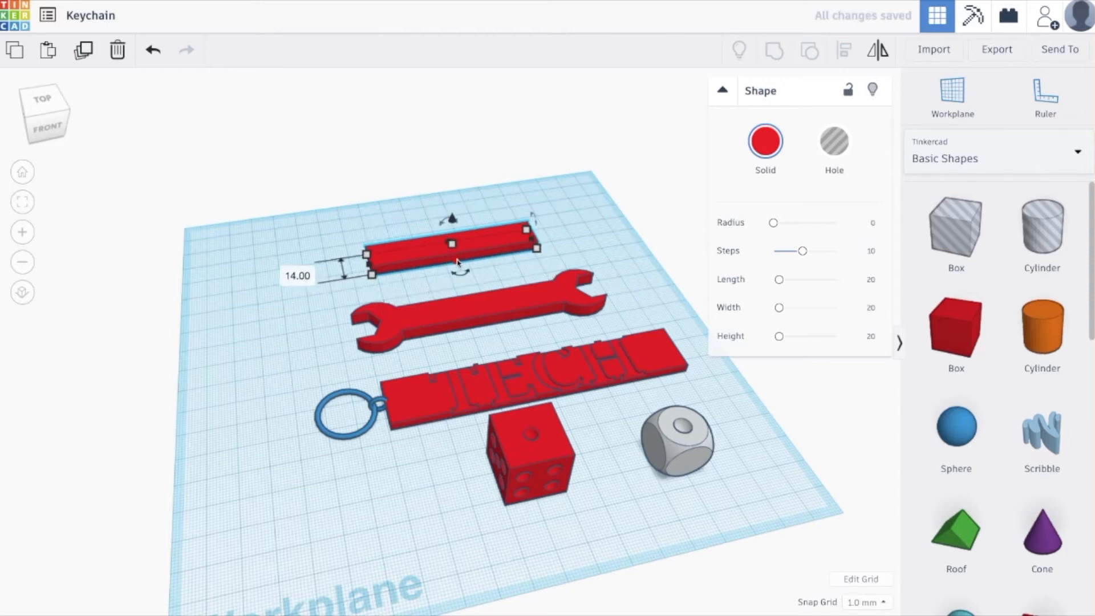
pyautogui.click(420, 283)
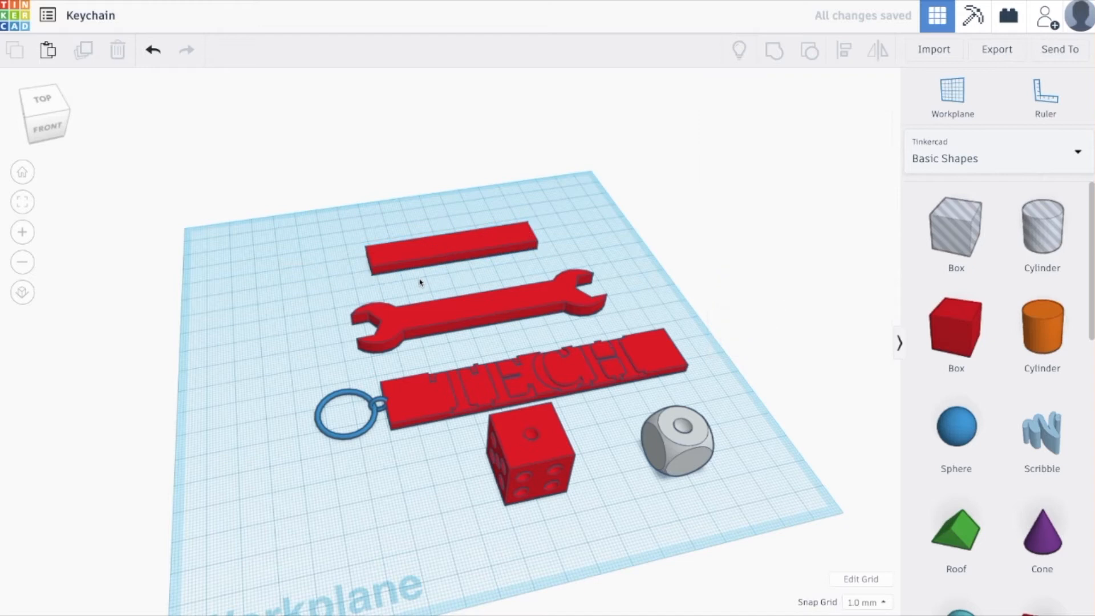
# Place a cylinder over the left end of the new bar and enlarge its base to 24 × 24 mm.
pyautogui.click(440, 258)
pyautogui.moveTo(448, 299); pyautogui.dragTo(444, 314, button='right')
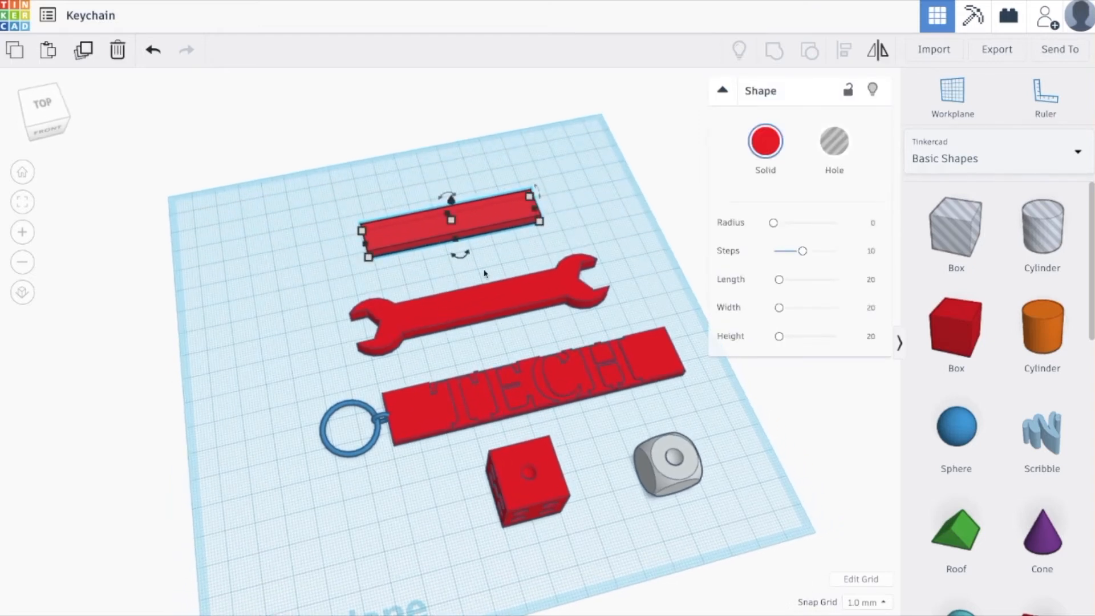
pyautogui.moveTo(1028, 350); pyautogui.dragTo(359, 245)
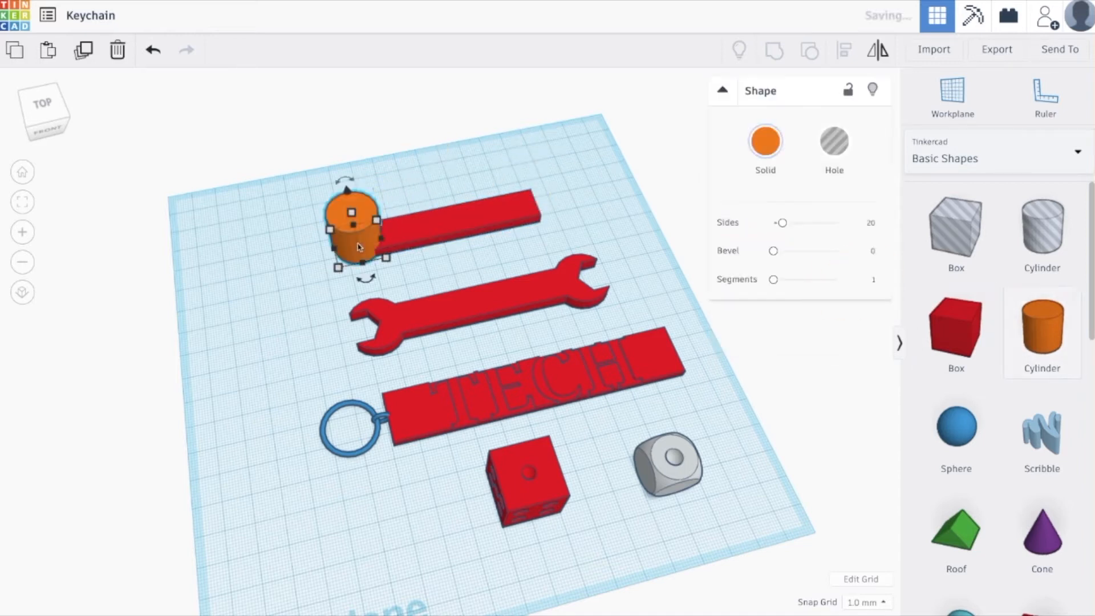
pyautogui.moveTo(388, 261)
pyautogui.mouseDown()
pyautogui.moveTo(400, 279)
pyautogui.moveTo(378, 270)
pyautogui.mouseUp()
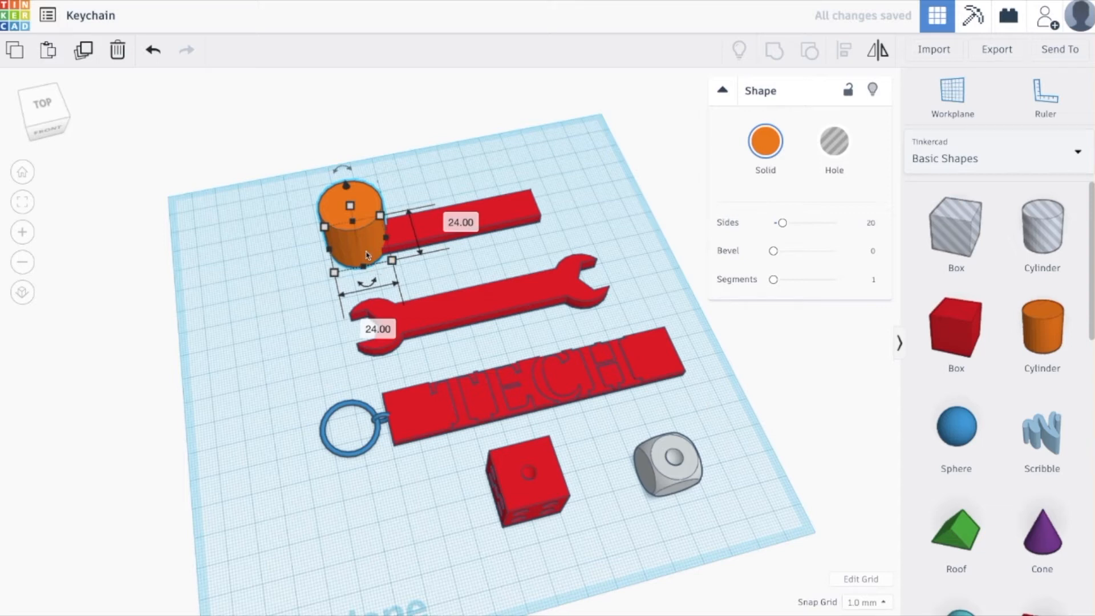
# Duplicate the cylinder onto the bar's right end and flatten both cylinders to a height of 3 mm.
pyautogui.hotkey('ctrl', 'd')
pyautogui.moveTo(367, 255); pyautogui.dragTo(554, 222)
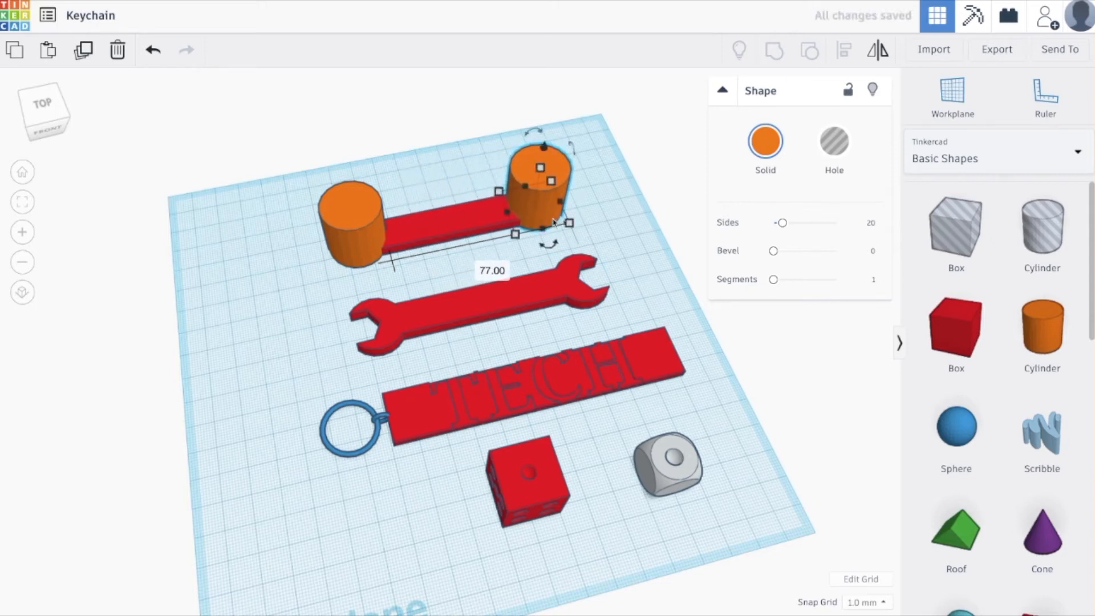
pyautogui.keyDown('shift'); pyautogui.click(341, 224); pyautogui.keyUp('shift')
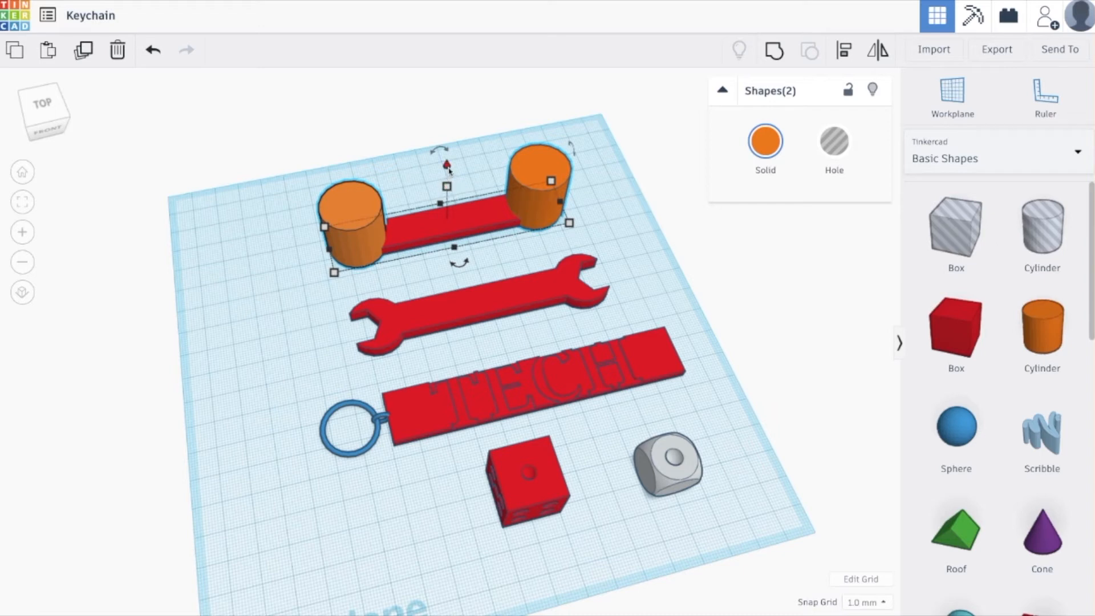
pyautogui.moveTo(449, 171); pyautogui.dragTo(447, 221)
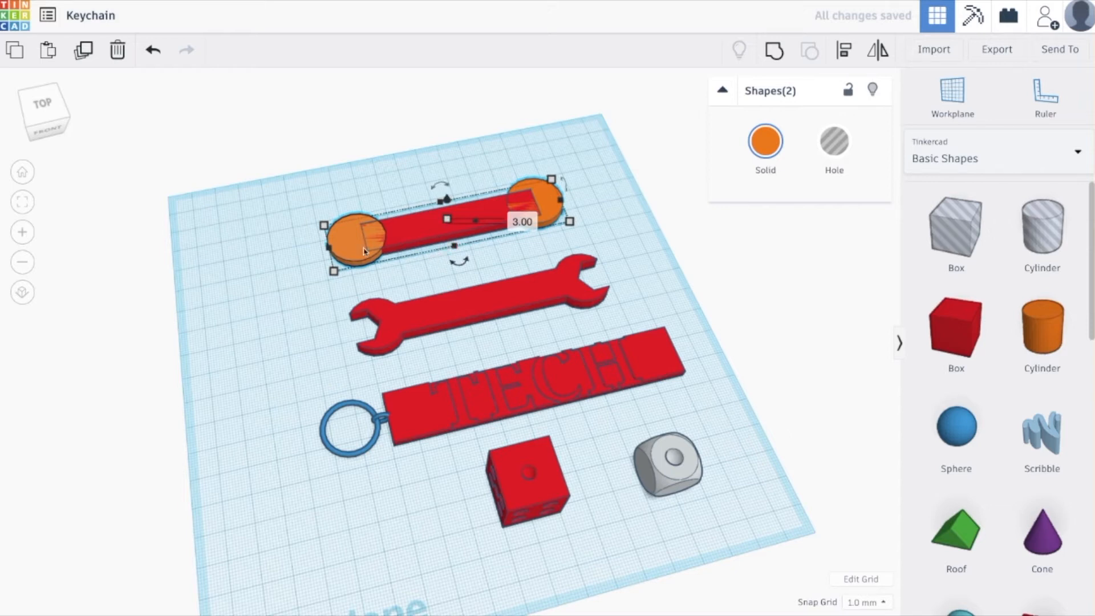
# Align the new bar and both cylinders so their centres share one line along the bar's length.
pyautogui.click(505, 267)
pyautogui.moveTo(507, 265); pyautogui.dragTo(503, 297, button='right')
pyautogui.moveTo(503, 297); pyautogui.dragTo(499, 401, button='middle')
pyautogui.click(43, 111)
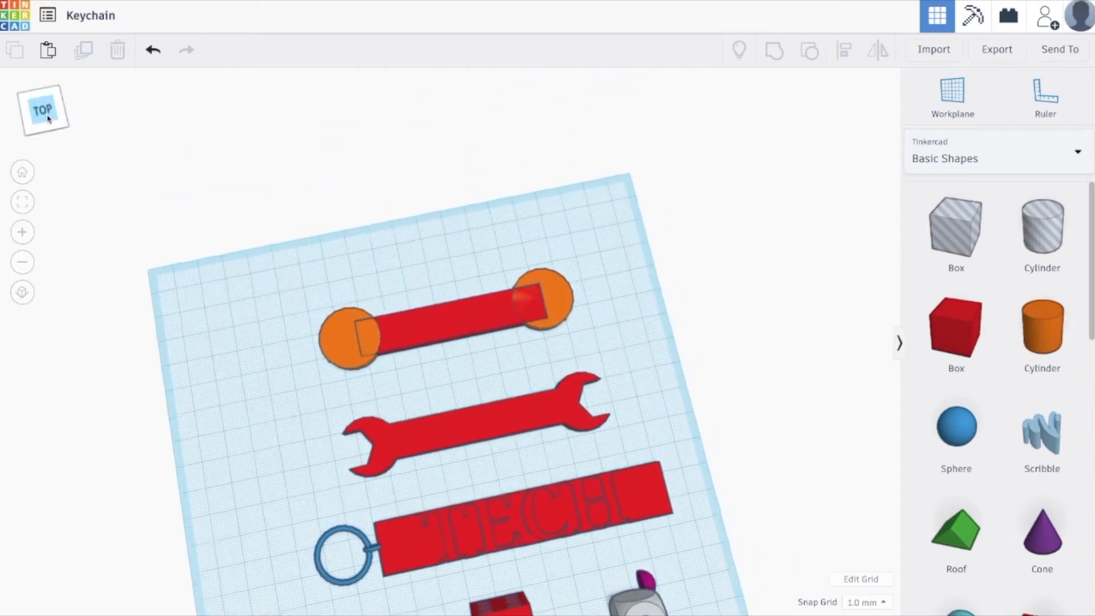
pyautogui.moveTo(549, 380); pyautogui.dragTo(570, 353, button='middle')
pyautogui.moveTo(295, 239); pyautogui.dragTo(657, 346)
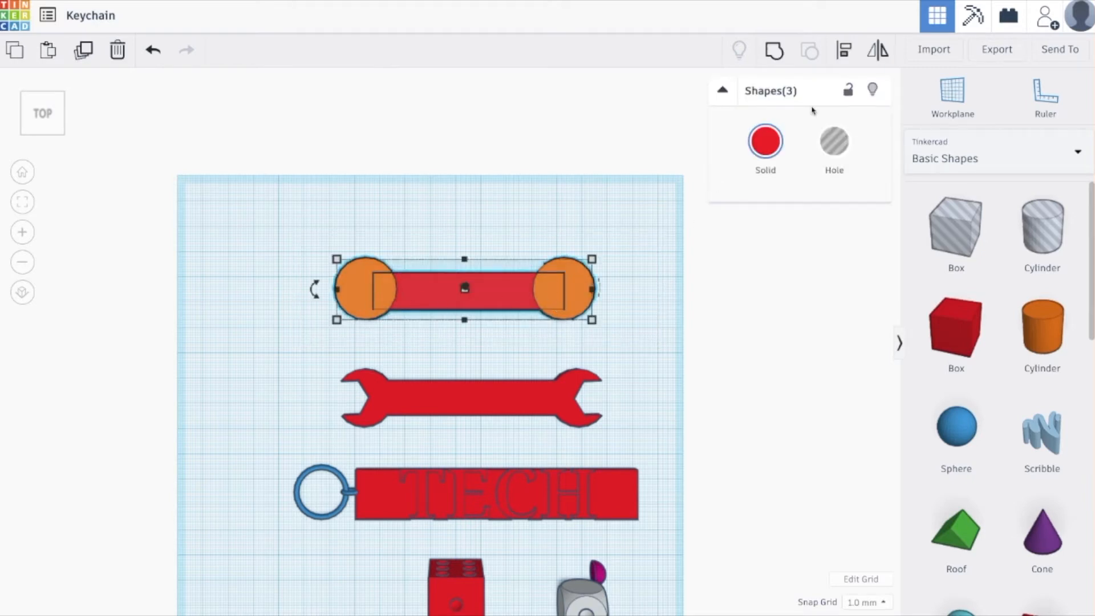
pyautogui.click(846, 56)
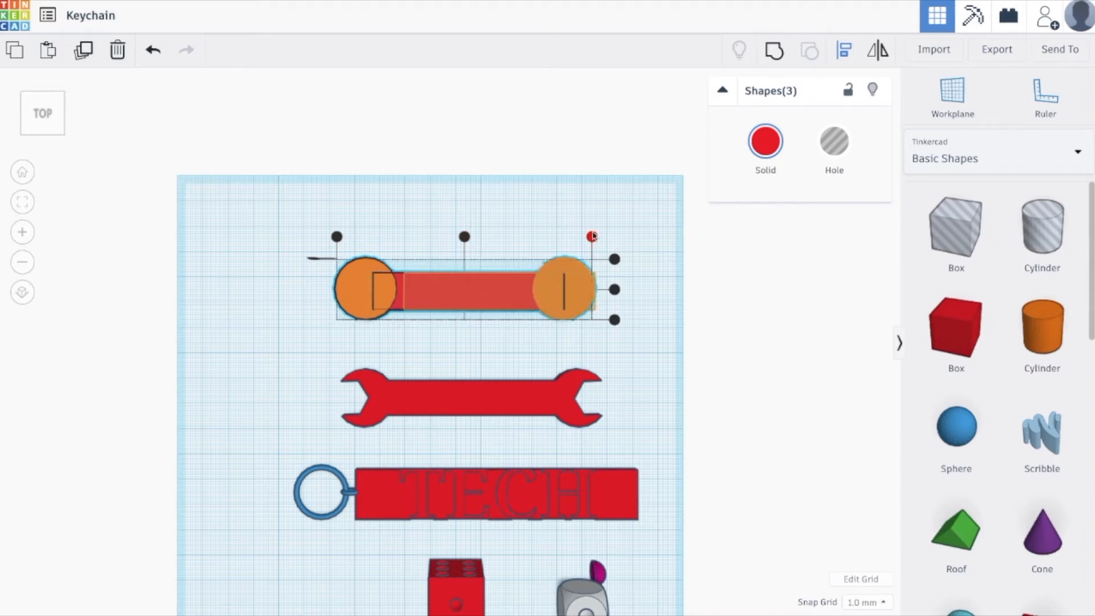
pyautogui.moveTo(649, 304); pyautogui.dragTo(647, 200, button='right')
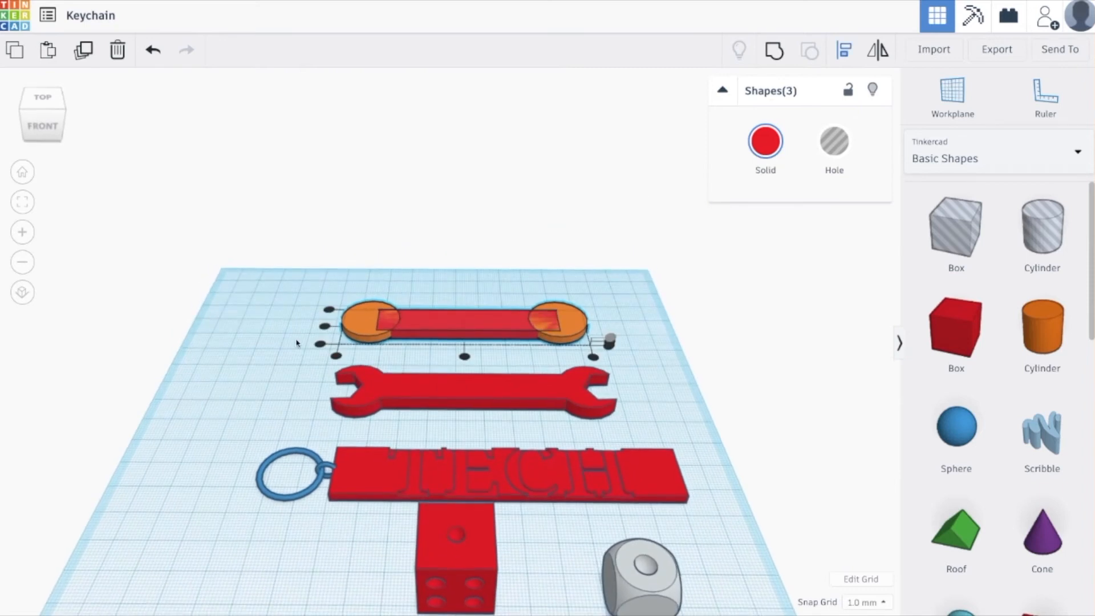
pyautogui.click(321, 344)
pyautogui.moveTo(646, 360); pyautogui.dragTo(586, 328, button='right')
pyautogui.scroll(-4, 628, 363)
pyautogui.scroll(5, 629, 363)
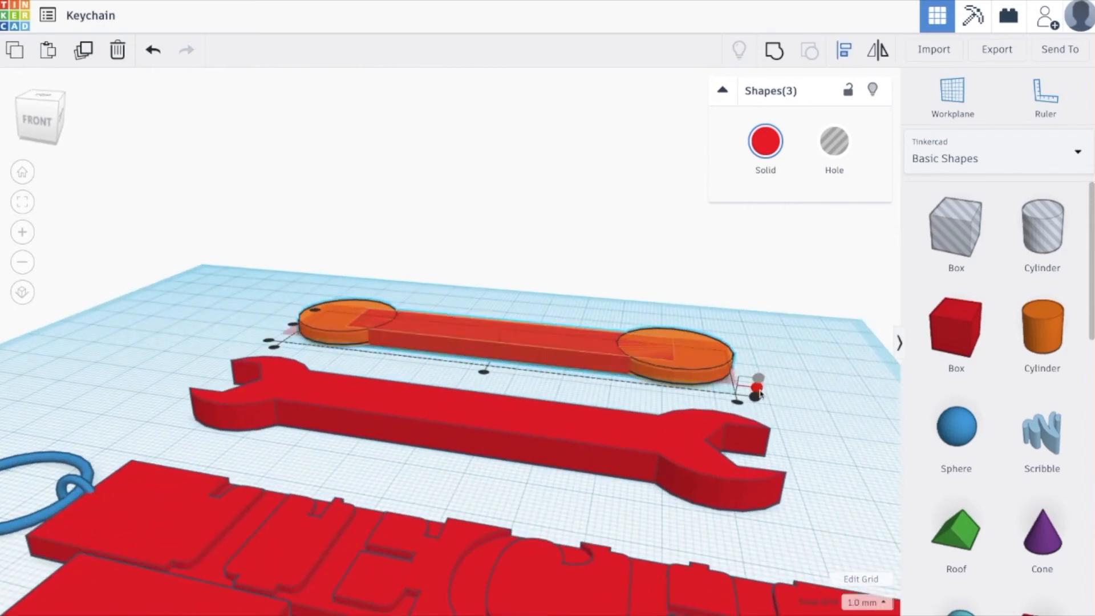
pyautogui.click(39, 96)
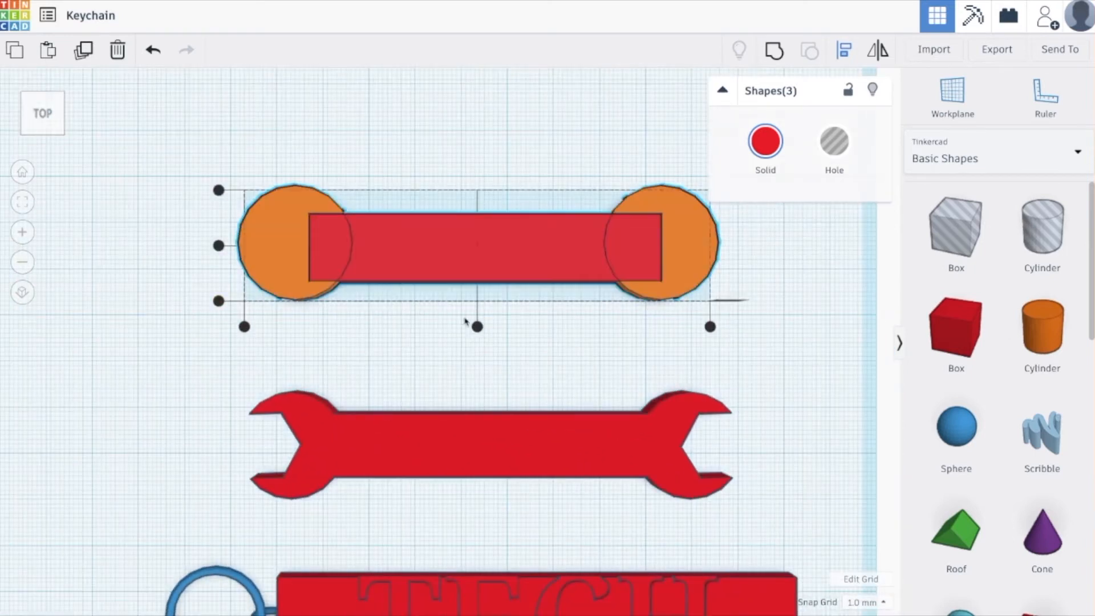
pyautogui.click(217, 246)
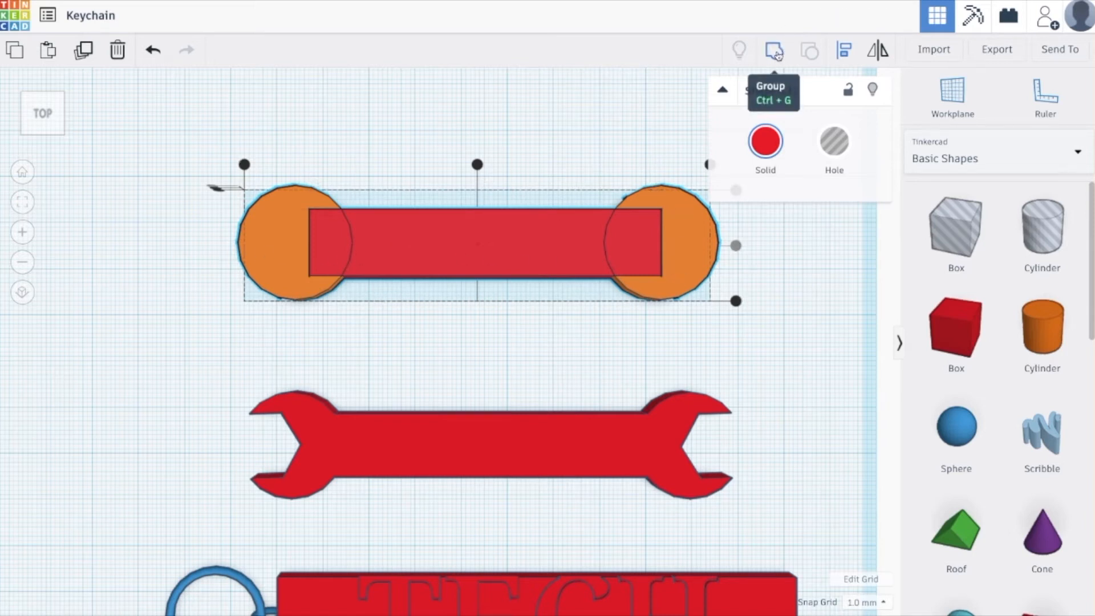
# Group the aligned bar and both cylinders into one red solid.
pyautogui.click(776, 53)
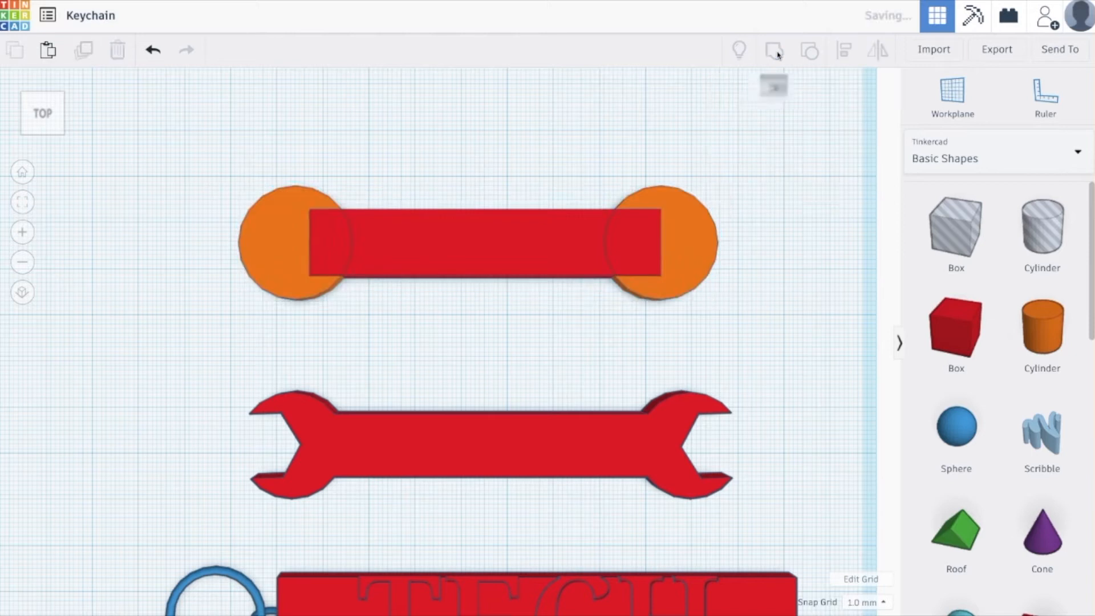
pyautogui.click(775, 304)
pyautogui.moveTo(776, 305); pyautogui.dragTo(768, 222, button='right')
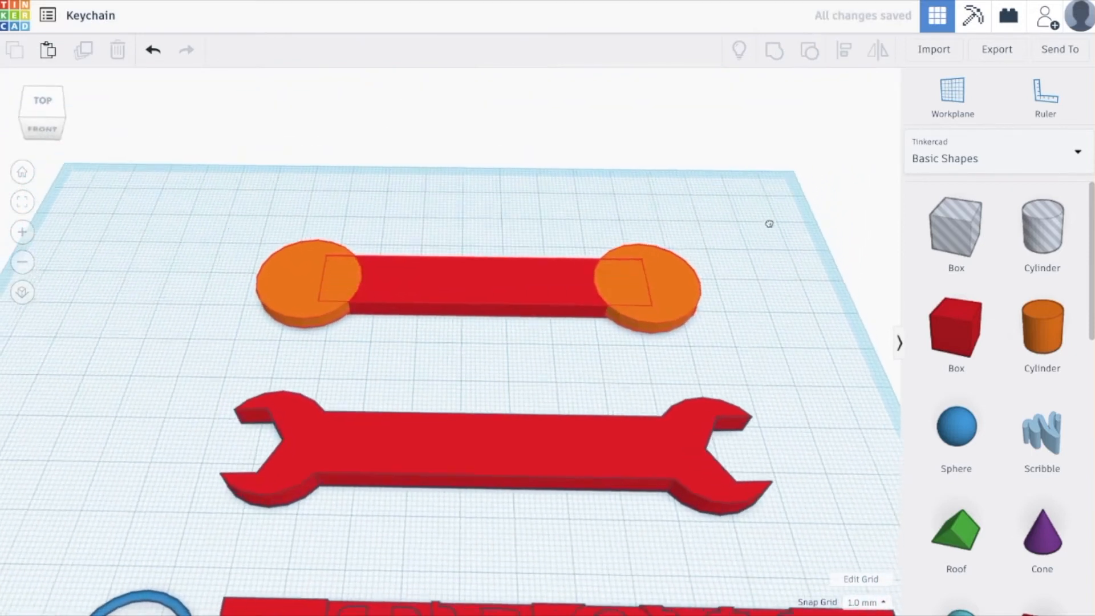
pyautogui.click(644, 313)
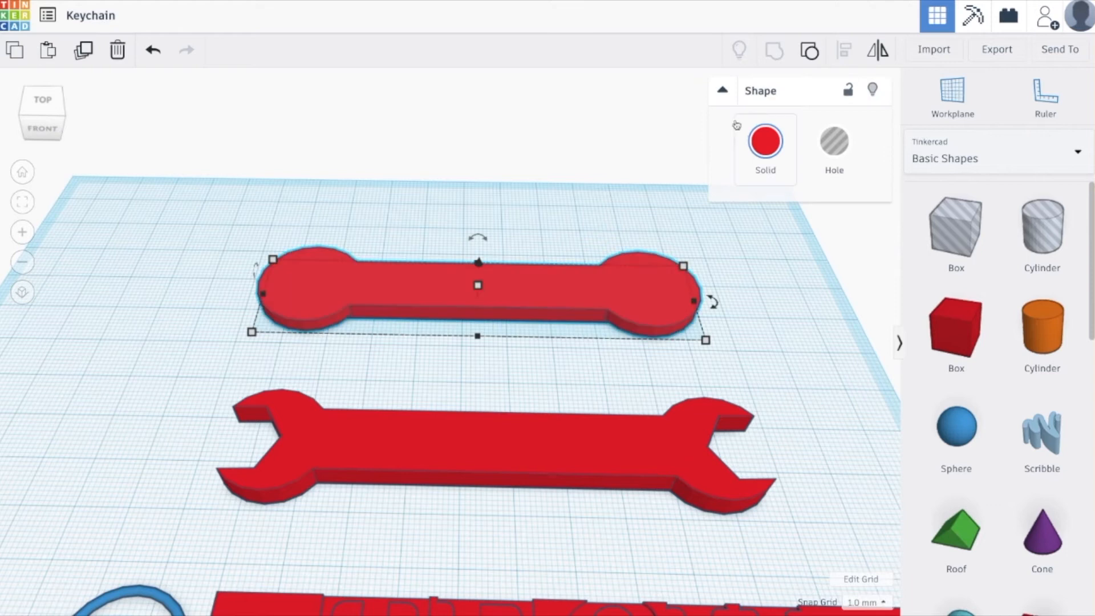
pyautogui.click(741, 345)
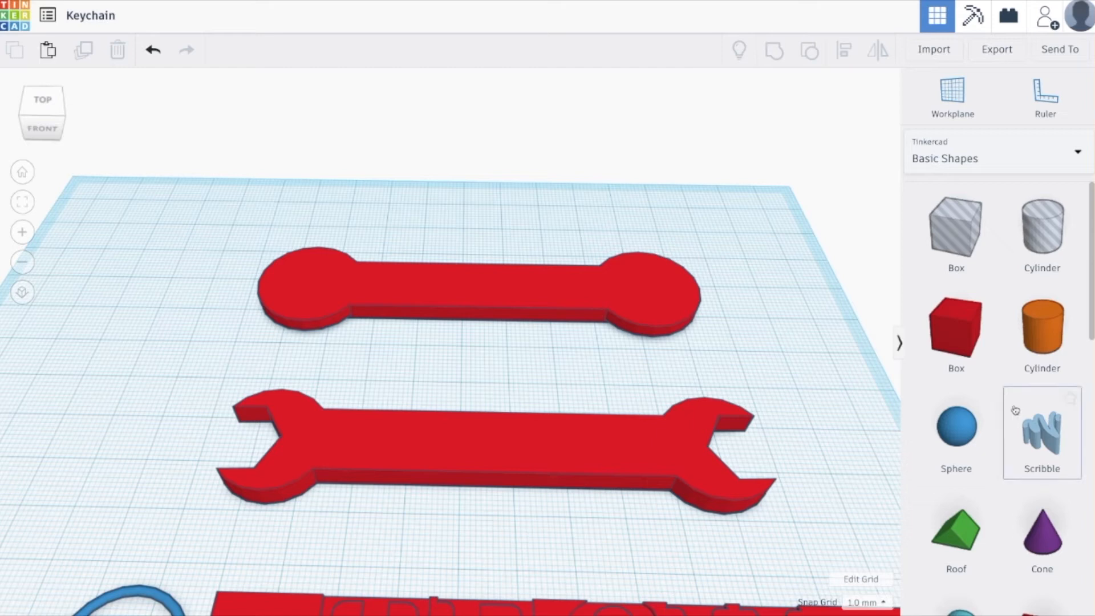
# Place a six-sided polygon at the left round end of the new wrench body and make it a hole.
pyautogui.scroll(-4, 1053, 405)
pyautogui.scroll(-3, 1056, 401)
pyautogui.moveTo(1043, 425); pyautogui.dragTo(279, 297)
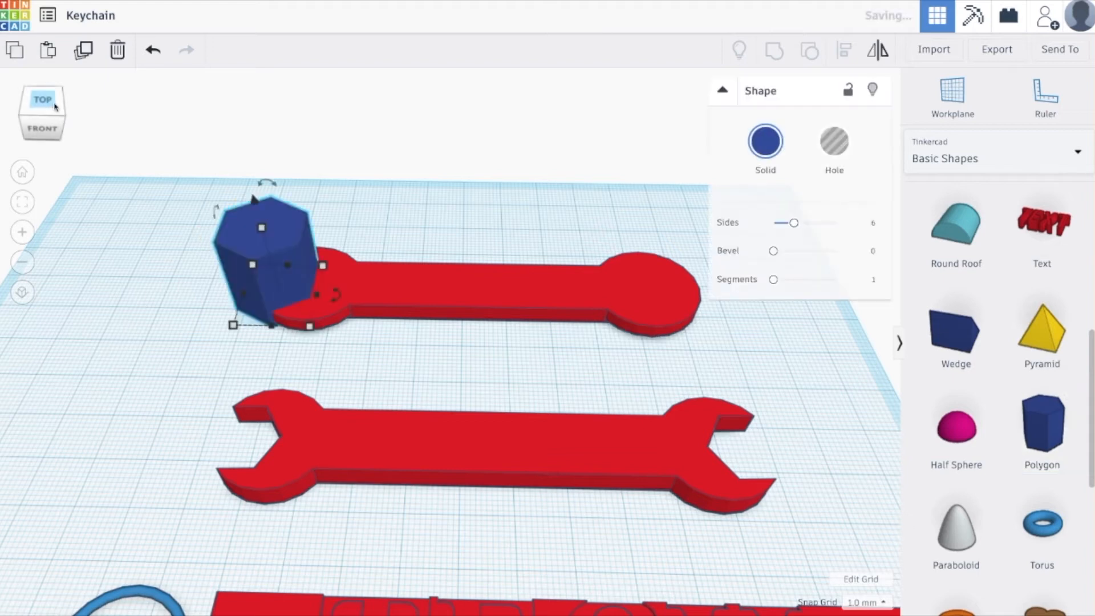
pyautogui.click(48, 104)
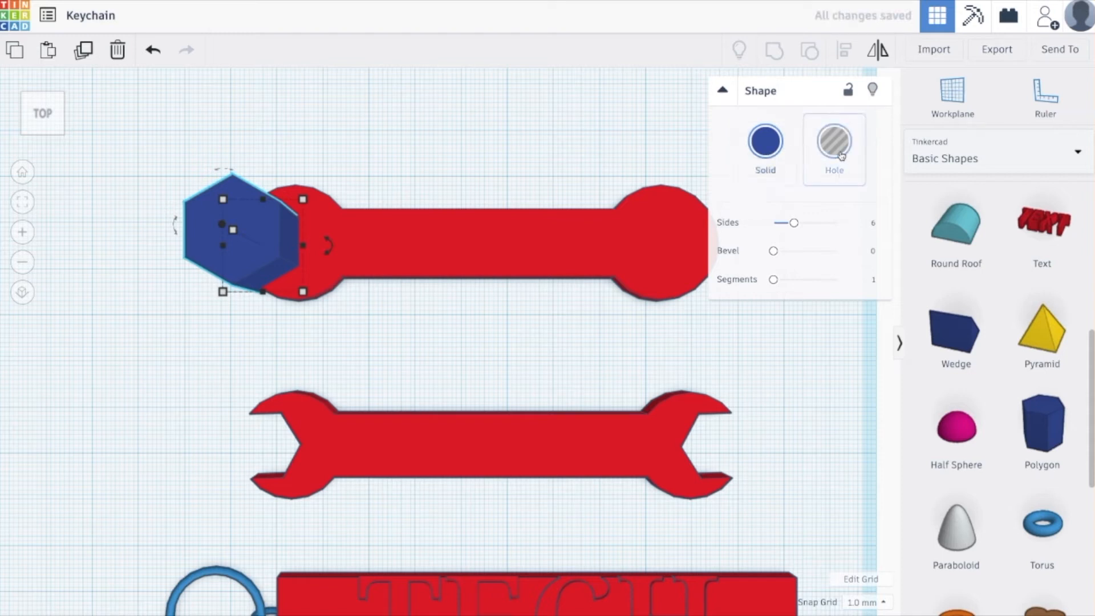
pyautogui.click(842, 156)
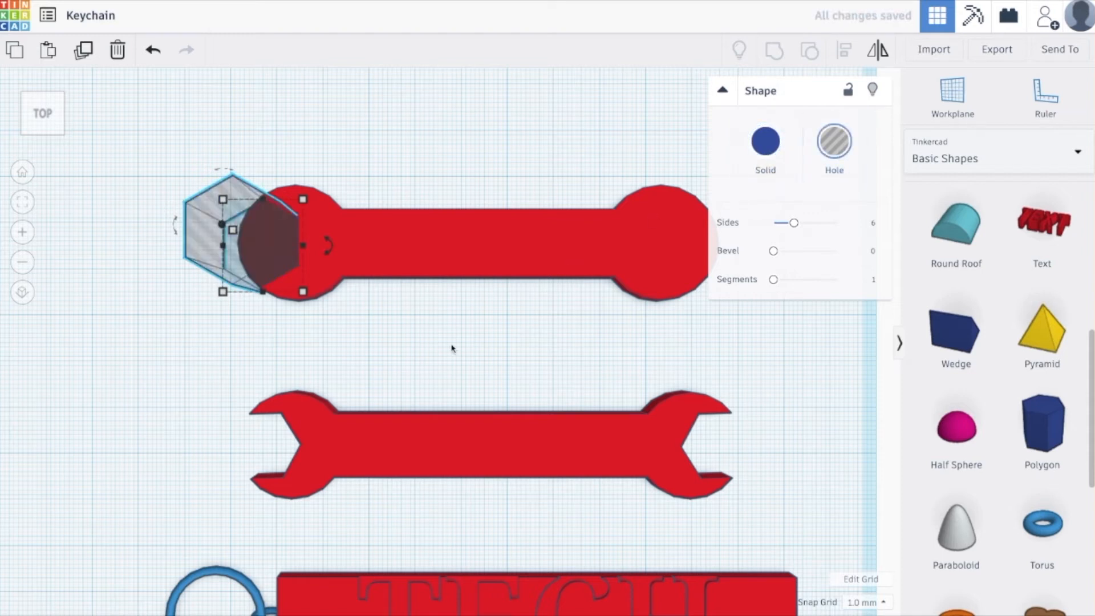
# Move the hexagonal hole further onto the wrench's left round end and rotate it by -90° in the workplane.
pyautogui.scroll(4, 564, 419)
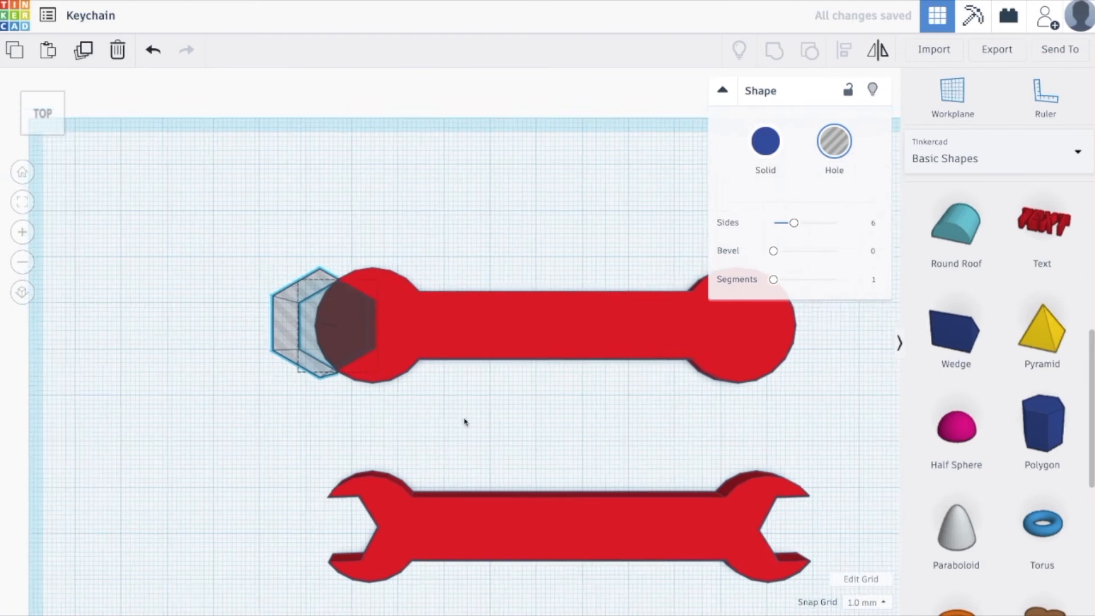
pyautogui.moveTo(388, 405); pyautogui.dragTo(413, 398)
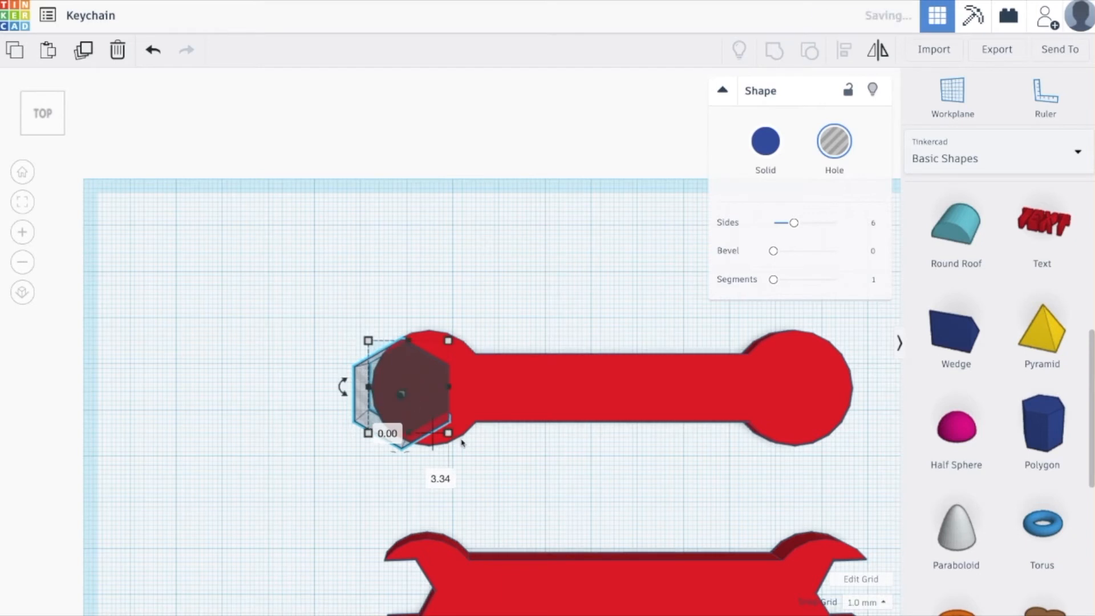
pyautogui.moveTo(341, 381); pyautogui.dragTo(405, 337)
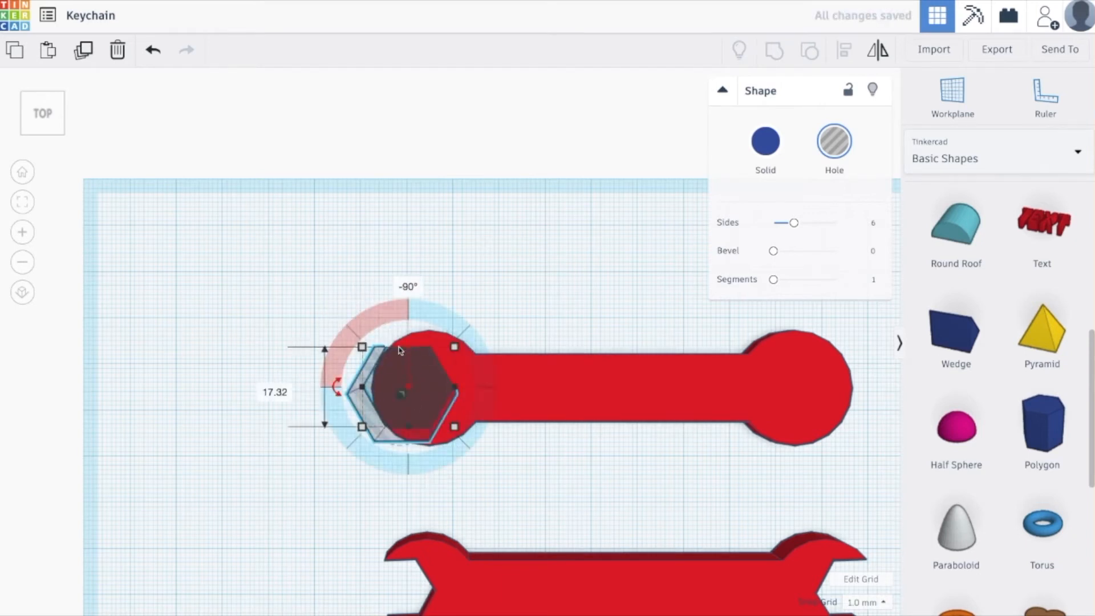
pyautogui.click(423, 425)
pyautogui.moveTo(428, 408); pyautogui.dragTo(428, 408)
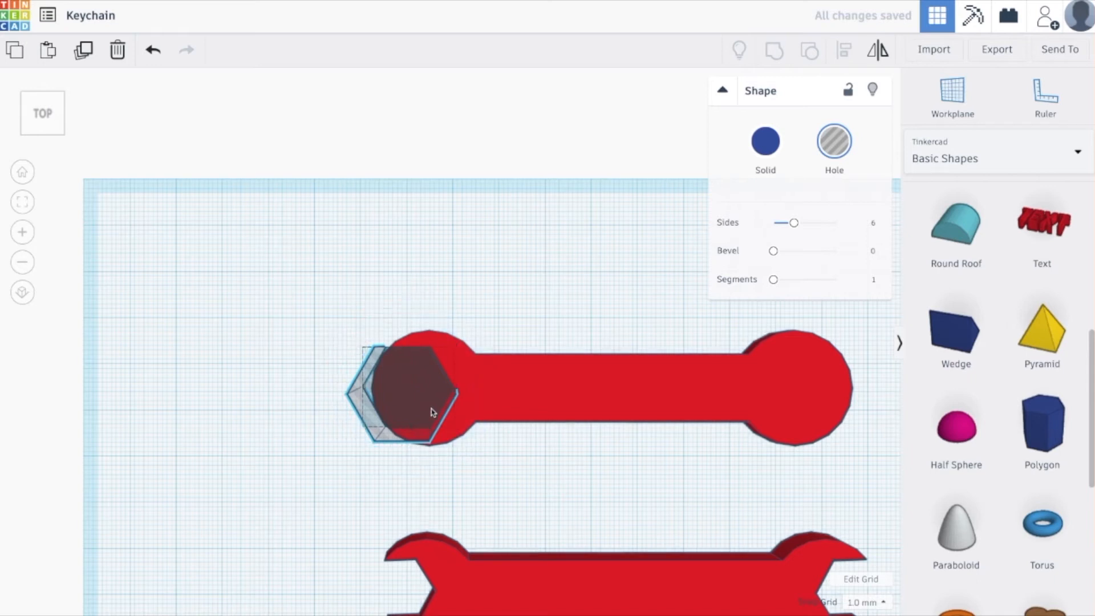
# Shrink the hexagonal hole to about 16.93 by 14.66 mm and position it as the wrench's left jaw opening.
pyautogui.moveTo(459, 432)
pyautogui.moveTo(457, 431); pyautogui.dragTo(402, 395)
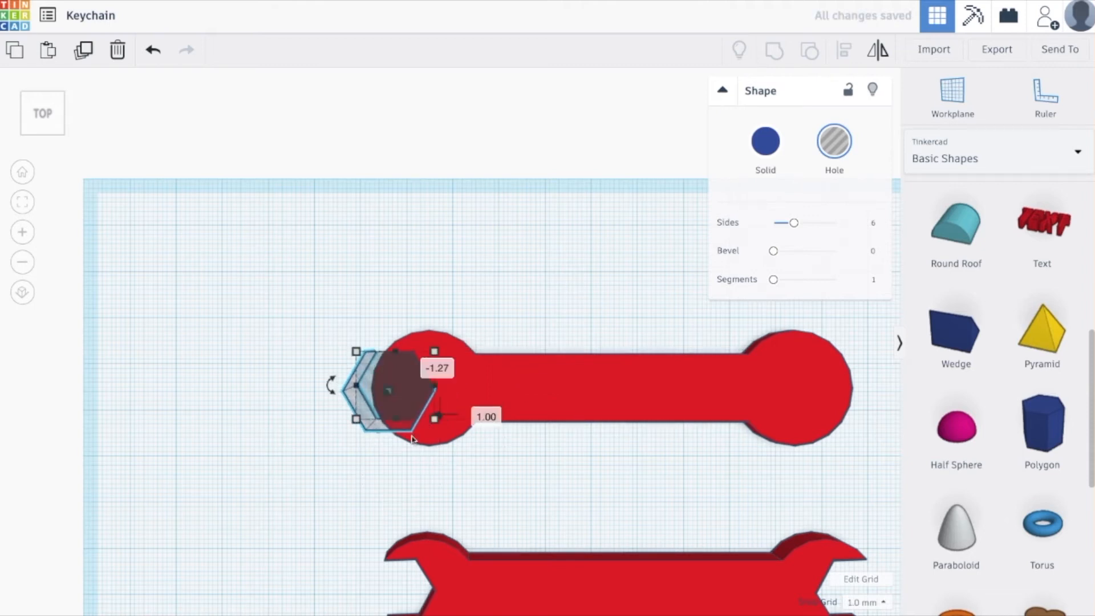
pyautogui.moveTo(553, 456); pyautogui.dragTo(477, 416, button='middle')
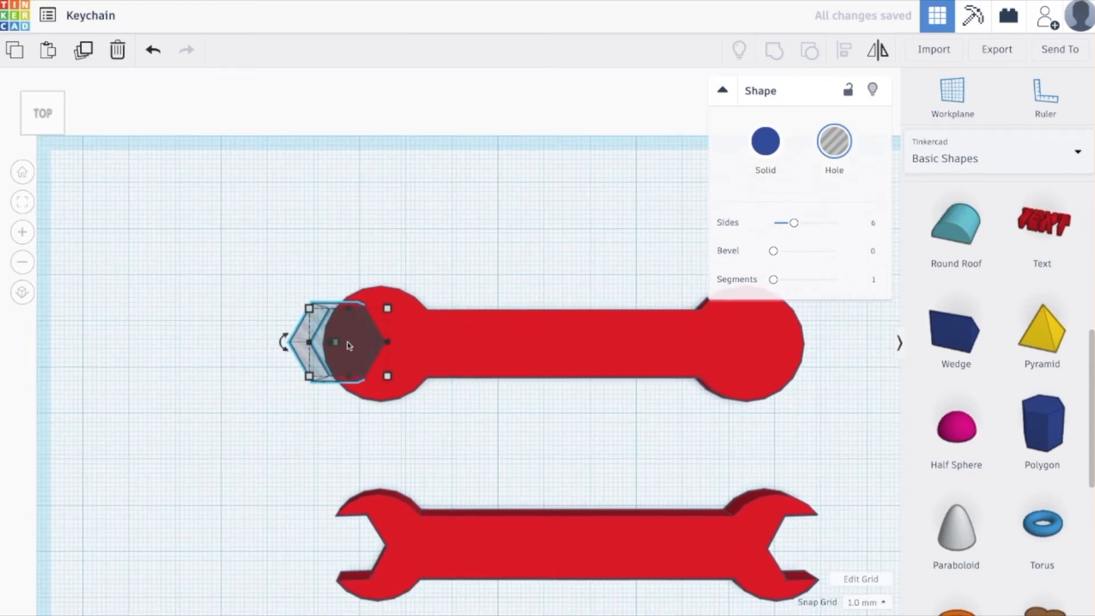
pyautogui.moveTo(353, 357)
pyautogui.mouseDown(button='right')
pyautogui.moveTo(489, 360)
pyautogui.moveTo(341, 352)
pyautogui.mouseUp(button='right')
# Place a copy of the hexagonal hole over the outer part of the wrench's right round end.
pyautogui.moveTo(463, 458); pyautogui.dragTo(393, 439, button='middle')
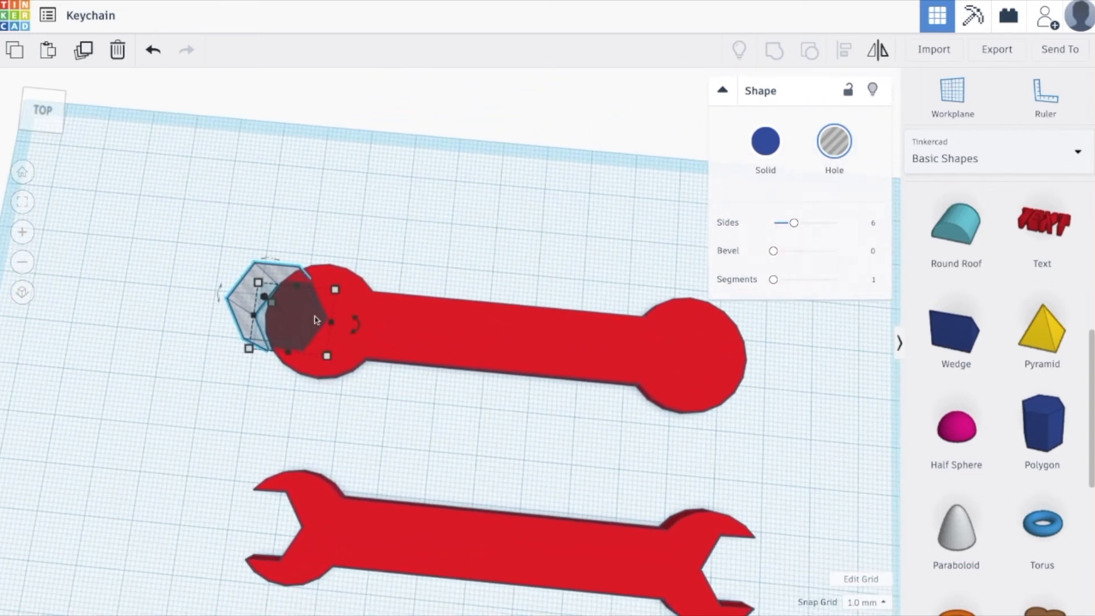
pyautogui.keyDown('alt'); pyautogui.moveTo(303, 326); pyautogui.dragTo(797, 399); pyautogui.keyUp('alt')
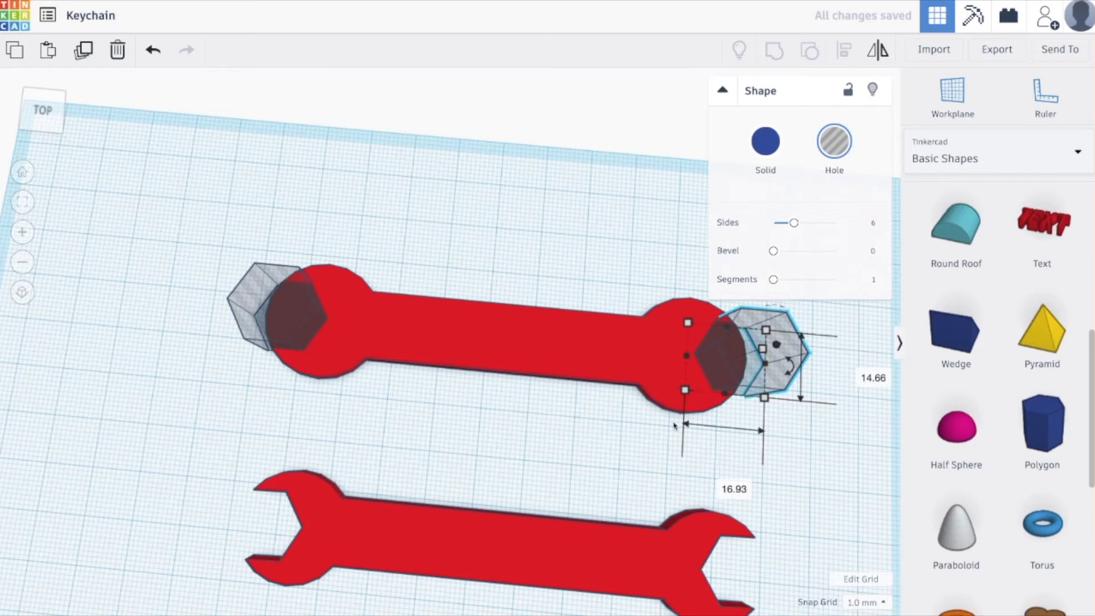
pyautogui.moveTo(597, 395); pyautogui.dragTo(384, 465, button='middle')
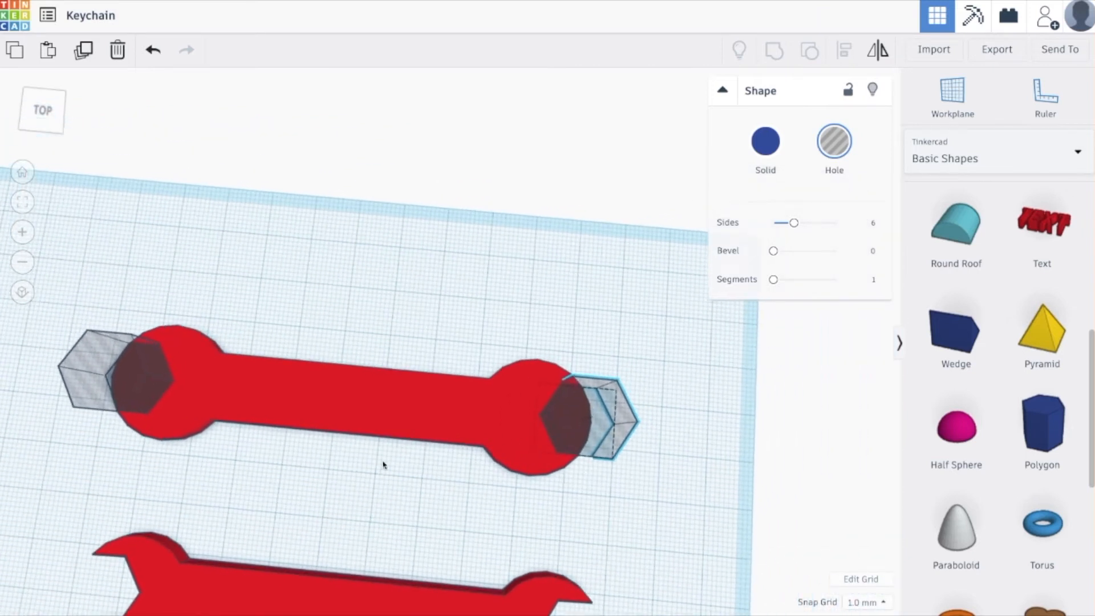
pyautogui.moveTo(601, 441); pyautogui.dragTo(585, 445)
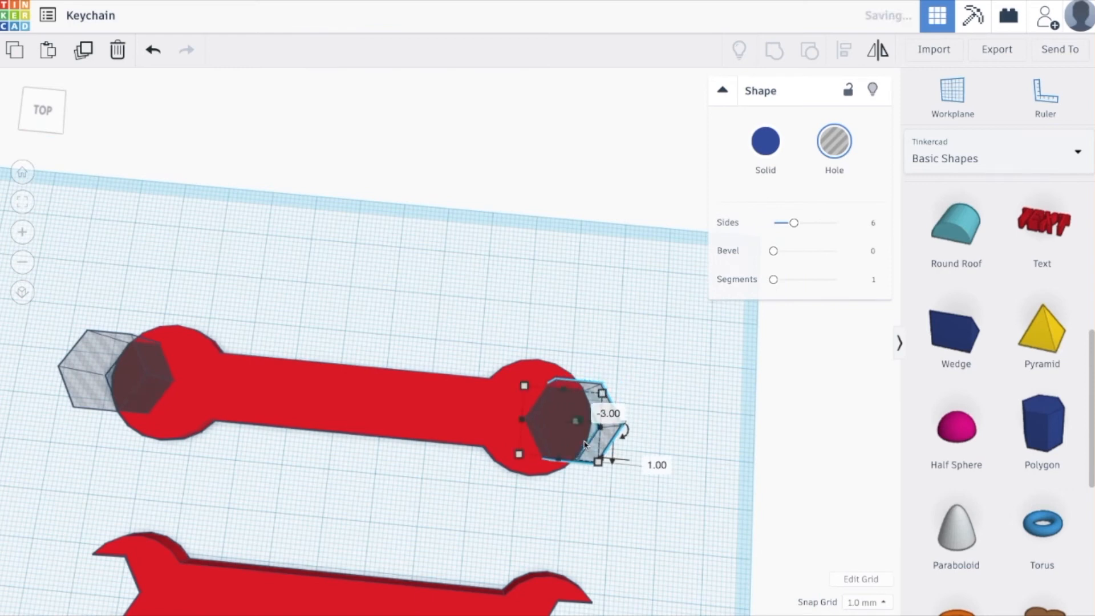
# Align the wrench body and both hexagonal holes on their lengthwise centre line and group them to cut the jaws.
pyautogui.keyDown('shift'); pyautogui.click(264, 396); pyautogui.keyUp('shift')
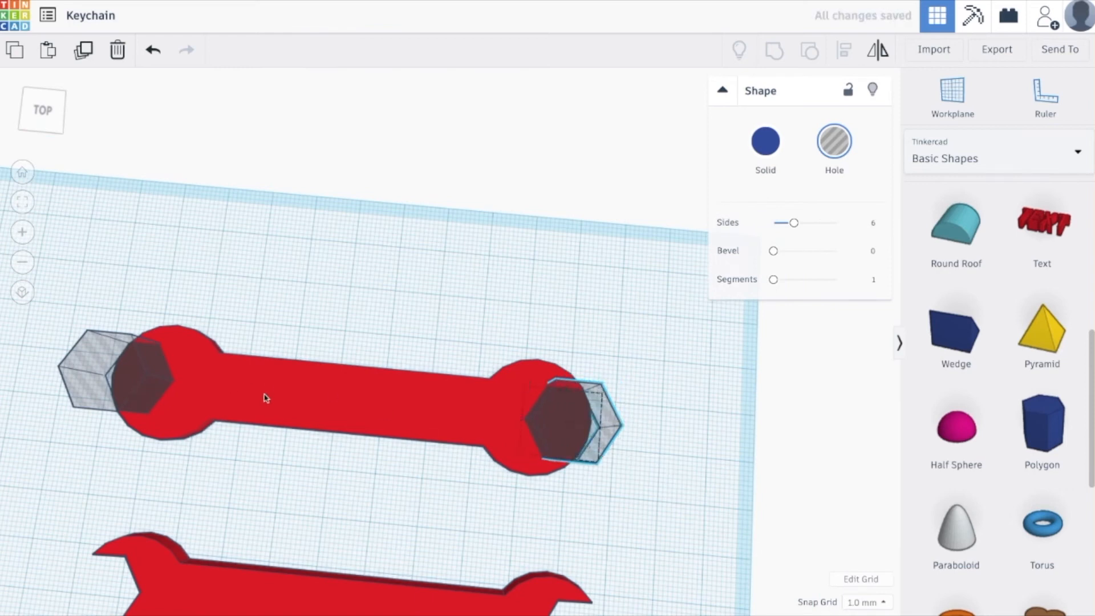
pyautogui.keyDown('shift'); pyautogui.click(80, 371); pyautogui.keyUp('shift')
pyautogui.click(843, 56)
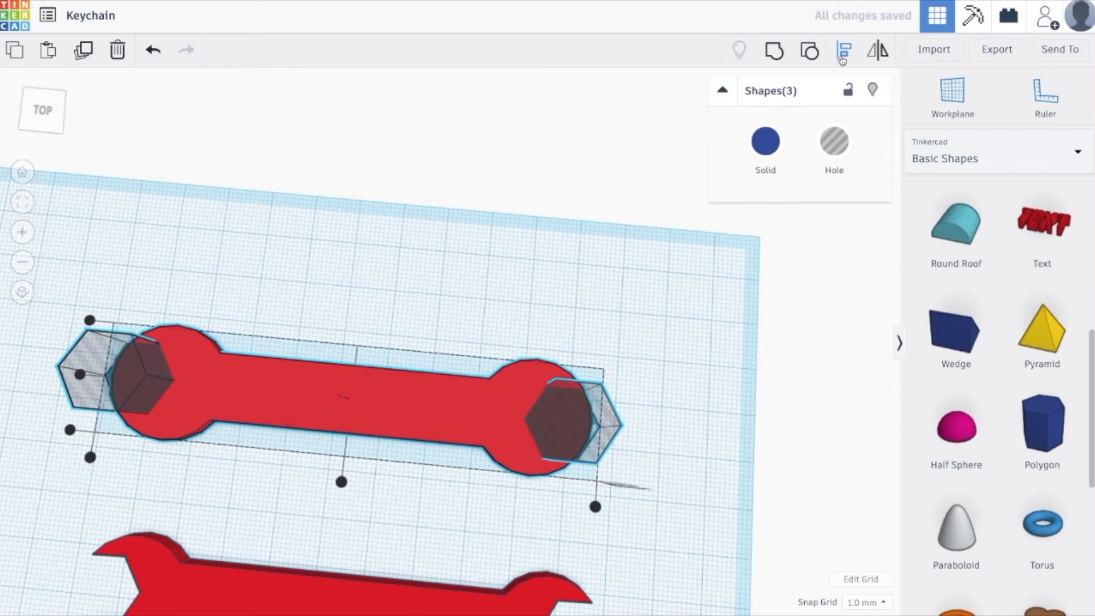
pyautogui.click(80, 375)
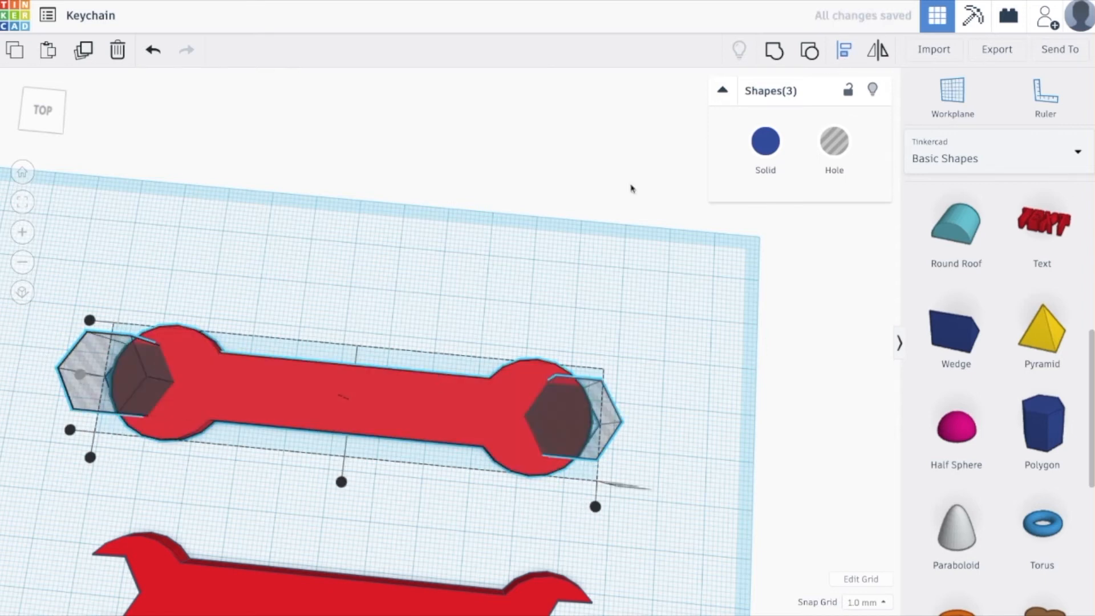
pyautogui.click(775, 51)
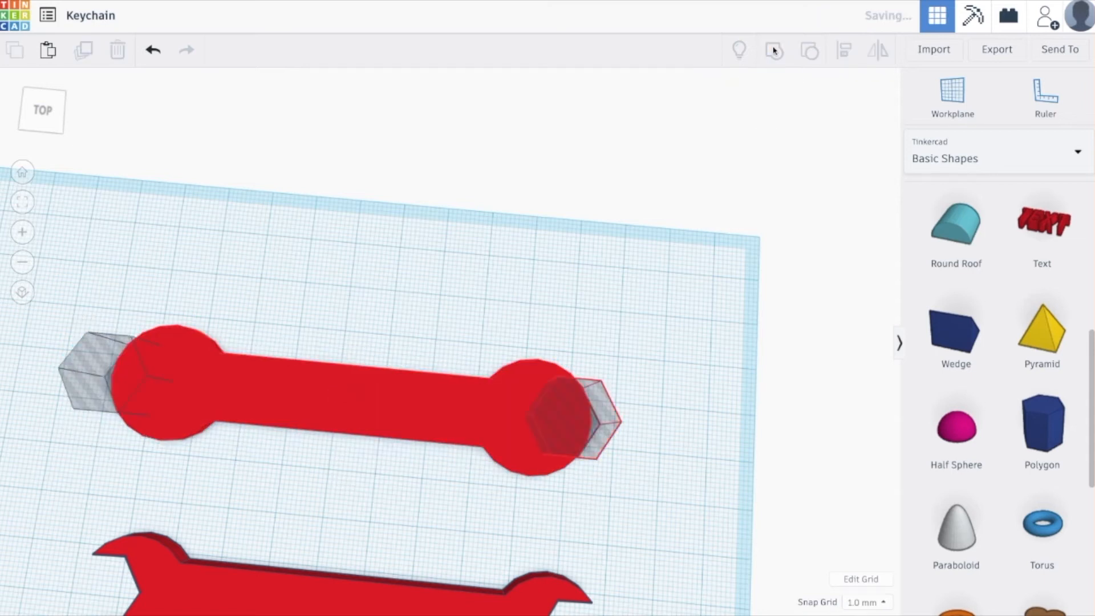
# Ungroup the red TECH keychain plate into its flat bar and hole lettering.
pyautogui.moveTo(613, 403); pyautogui.dragTo(643, 348, button='right')
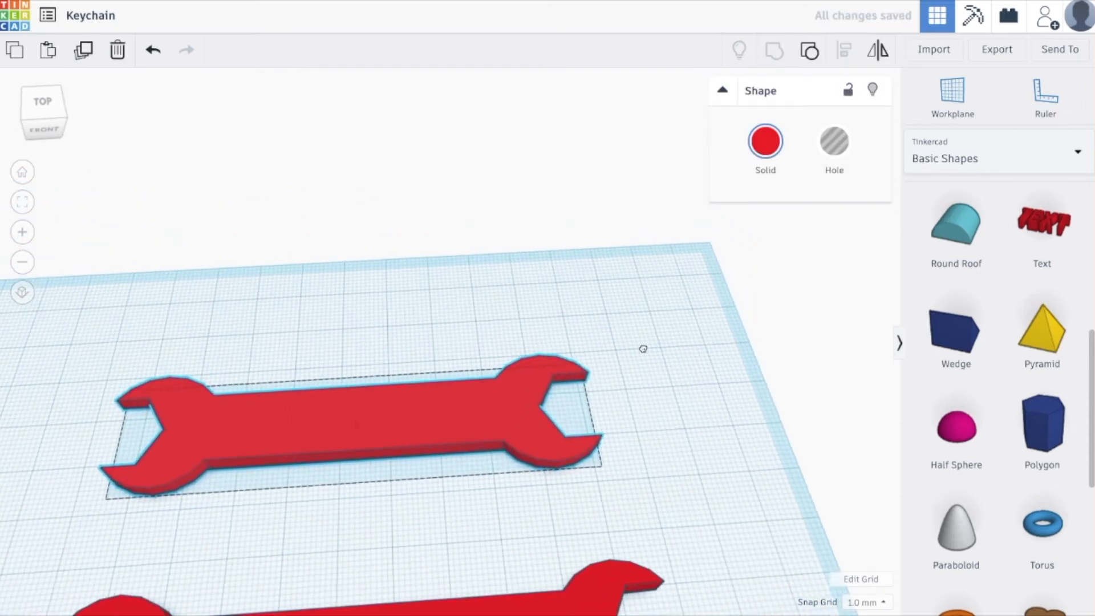
pyautogui.scroll(3, 607, 465)
pyautogui.scroll(-5, 606, 464)
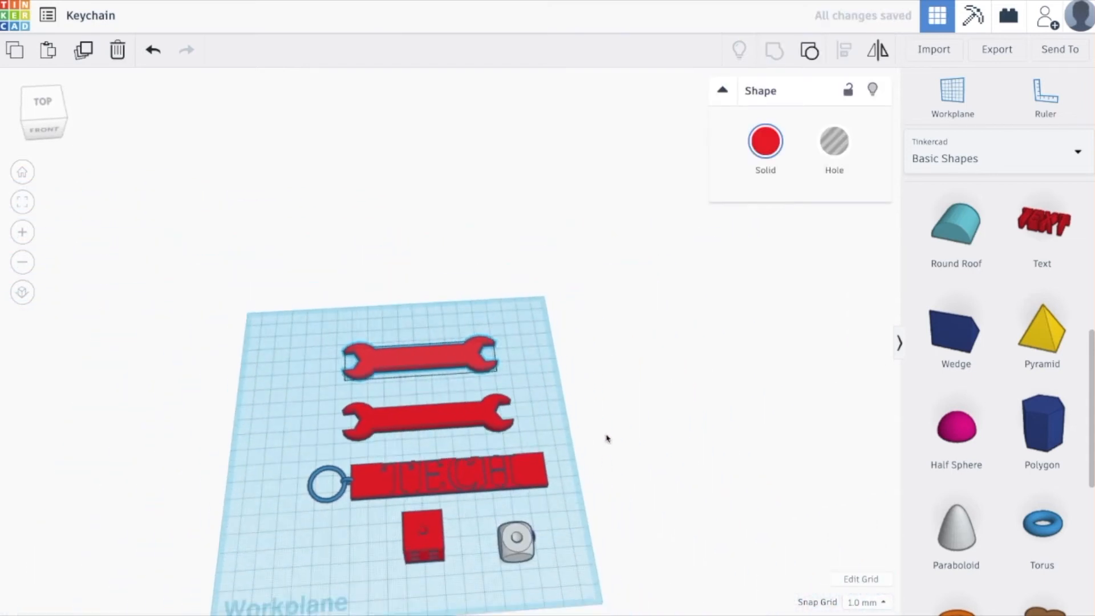
pyautogui.moveTo(604, 457); pyautogui.dragTo(606, 360, button='right')
pyautogui.scroll(-3, 469, 387)
pyautogui.scroll(8, 469, 387)
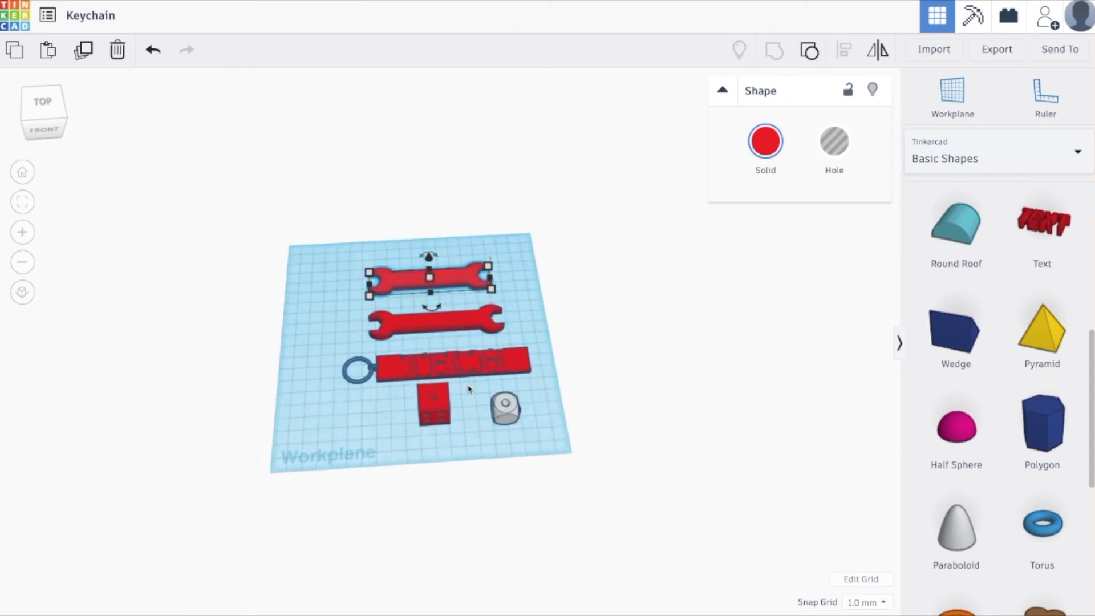
pyautogui.scroll(2, 428, 403)
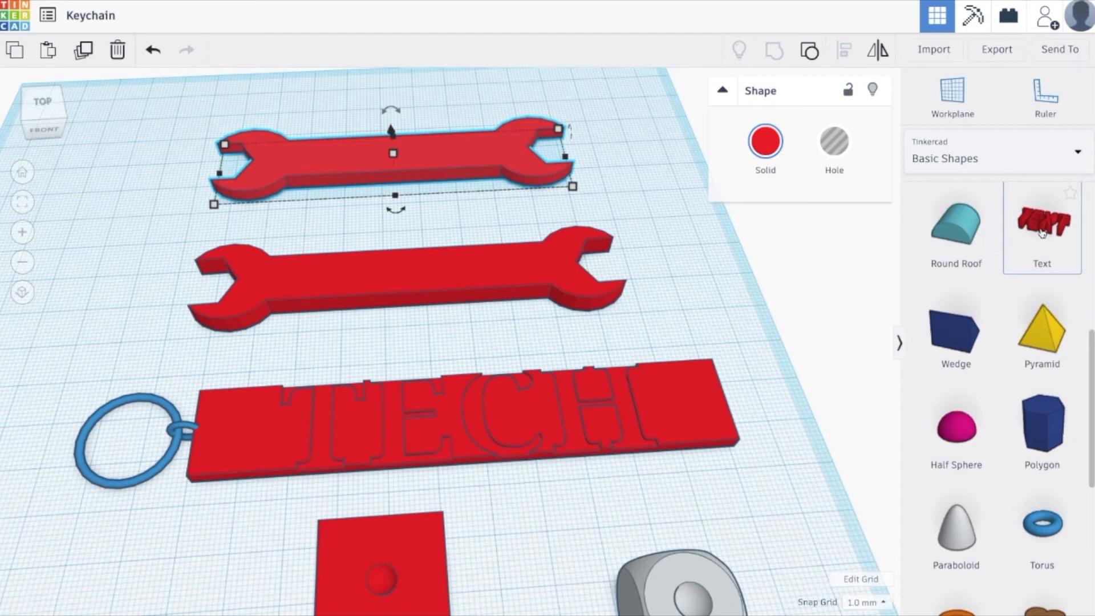
pyautogui.click(656, 421)
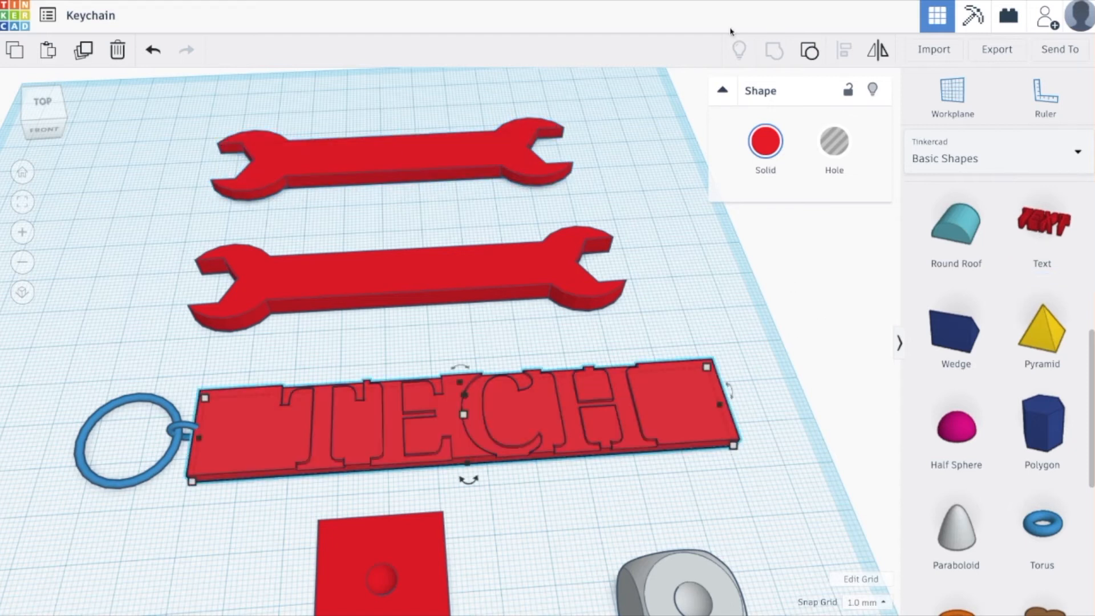
pyautogui.click(811, 52)
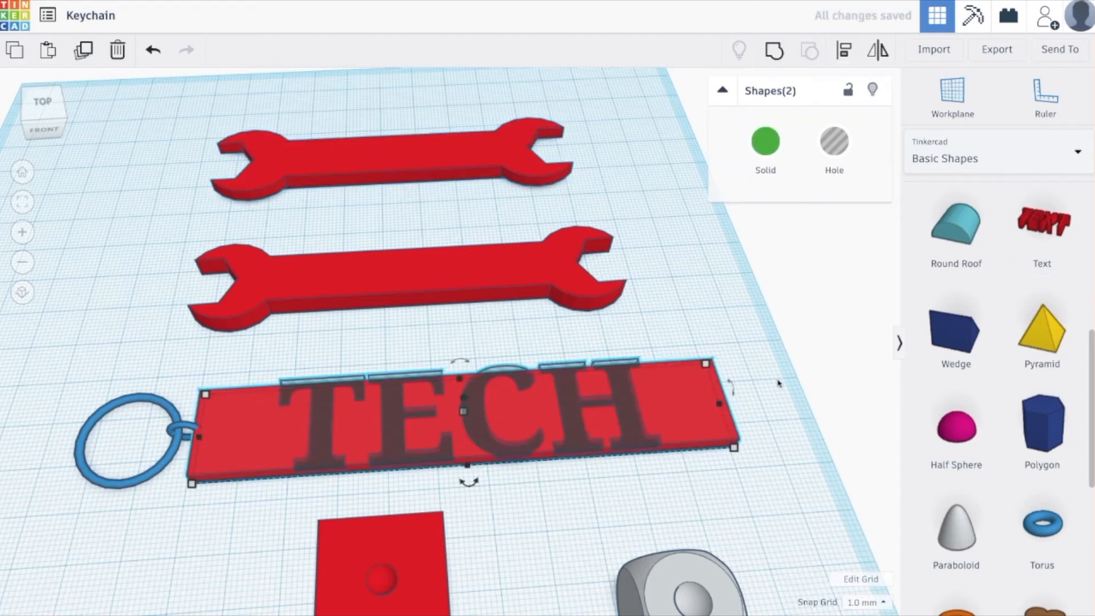
pyautogui.click(673, 410)
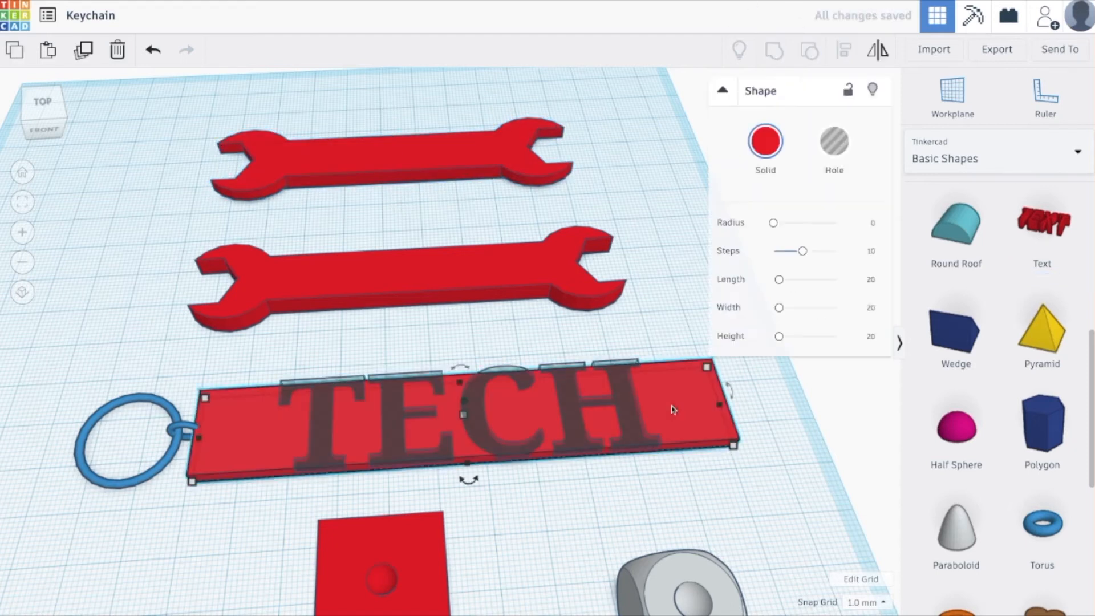
pyautogui.click(616, 413)
# Add a solid text shape reading TECH beside the keychain plate, with height 4.12, bevel 0.7 and segments 1.
pyautogui.moveTo(907, 288); pyautogui.dragTo(686, 468)
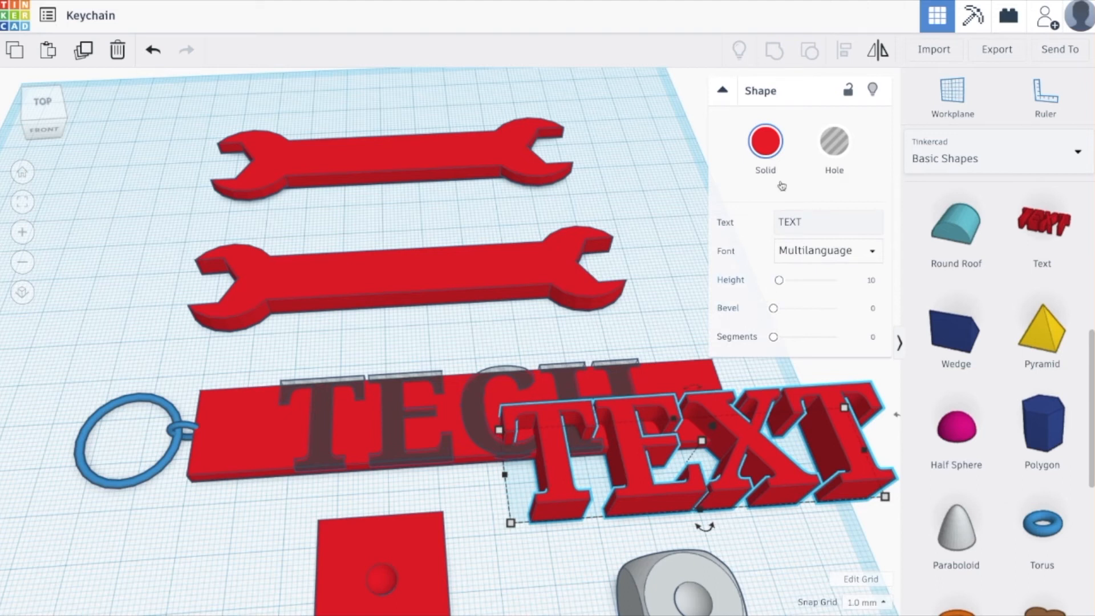
pyautogui.click(821, 221)
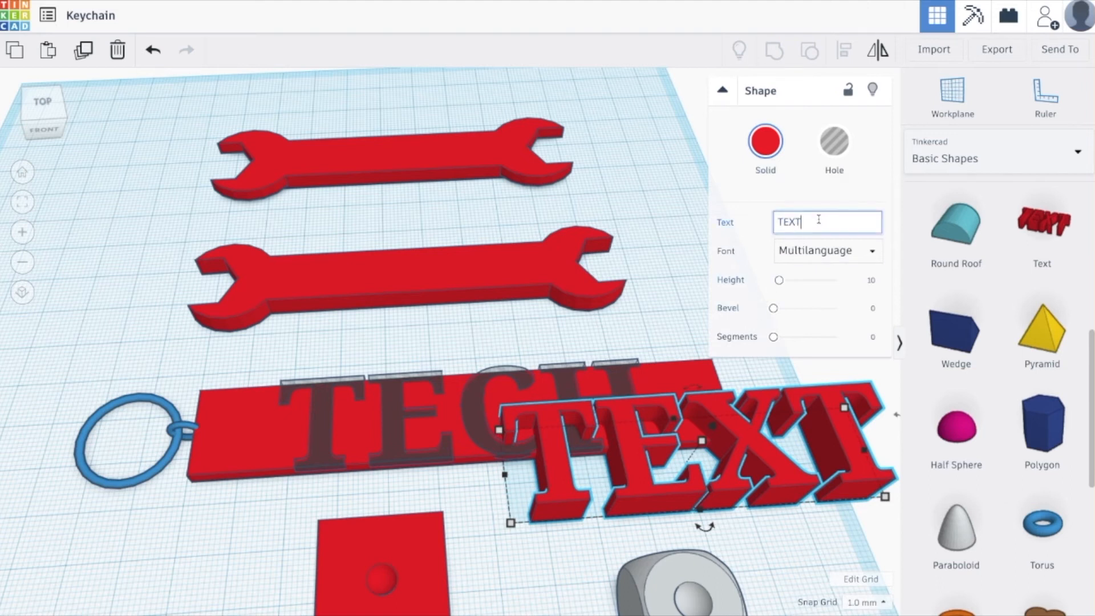
pyautogui.press('BackSpace')
pyautogui.press('BackSpace')
pyautogui.press('BackSpace')
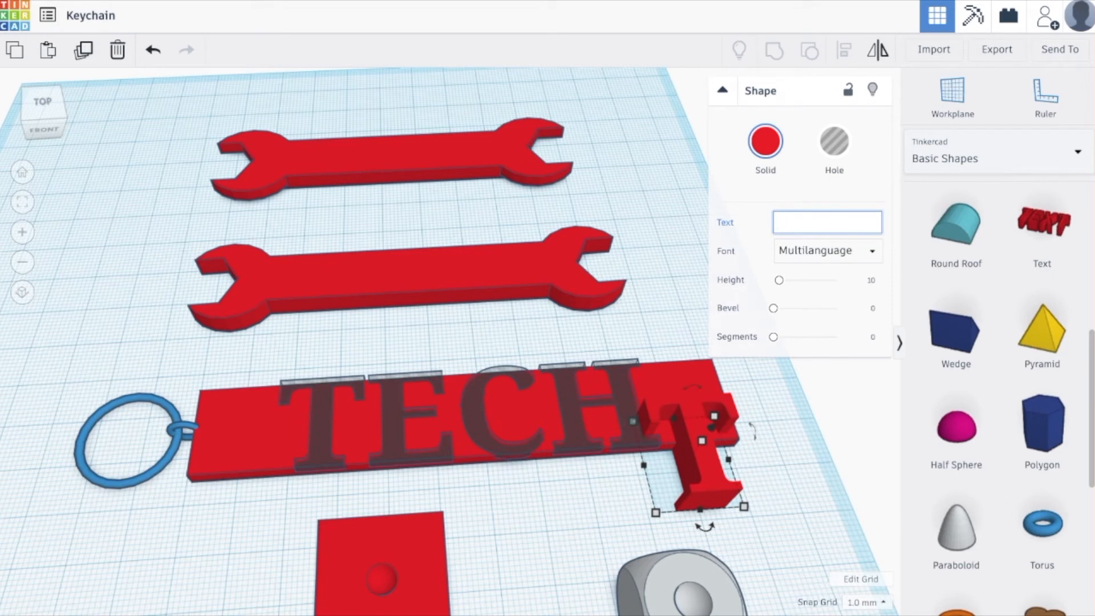
pyautogui.write('Tech')
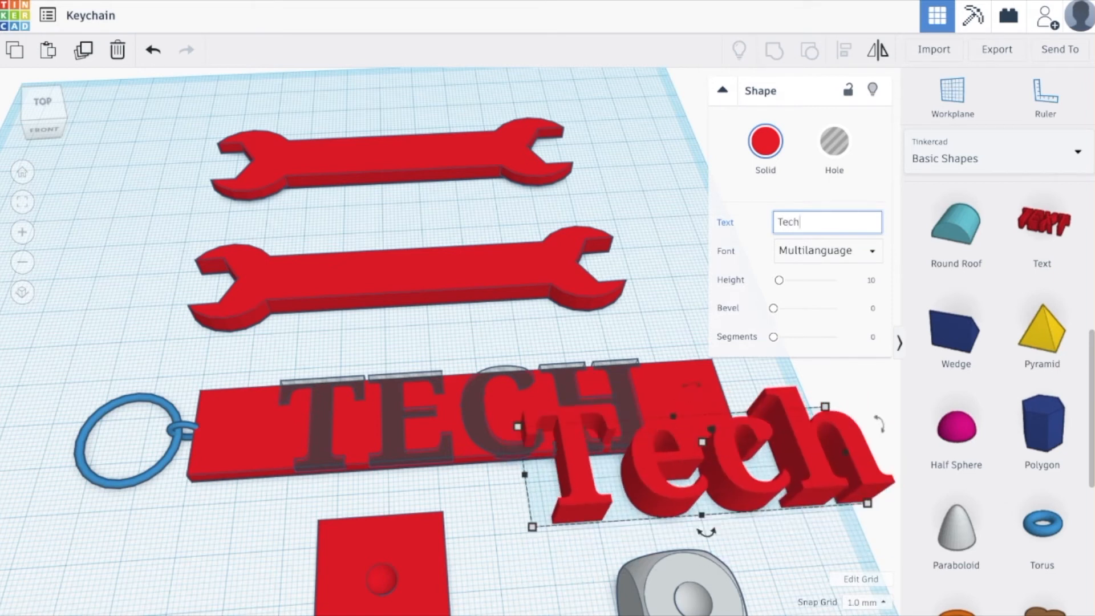
pyautogui.press('BackSpace')
pyautogui.press('BackSpace')
pyautogui.press('BackSpace')
pyautogui.write('ECH')
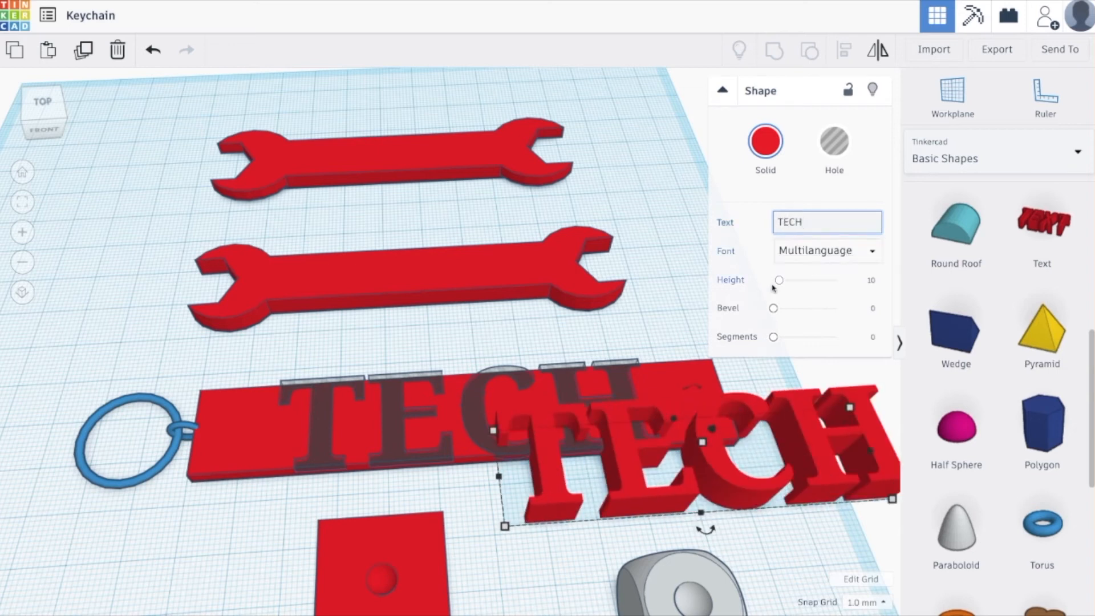
pyautogui.moveTo(779, 282); pyautogui.dragTo(790, 342)
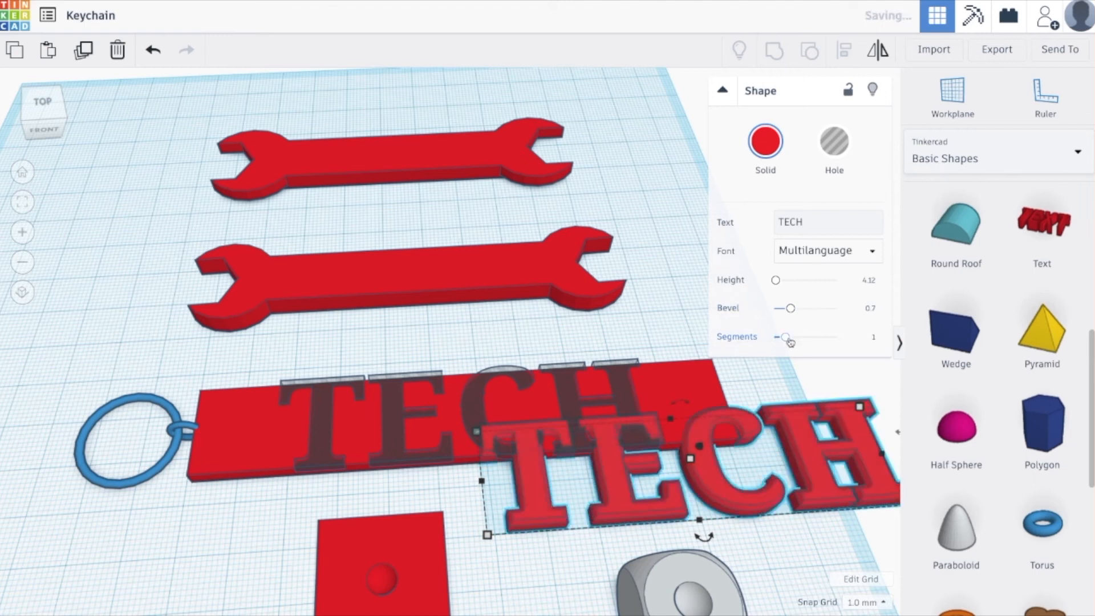
pyautogui.click(626, 318)
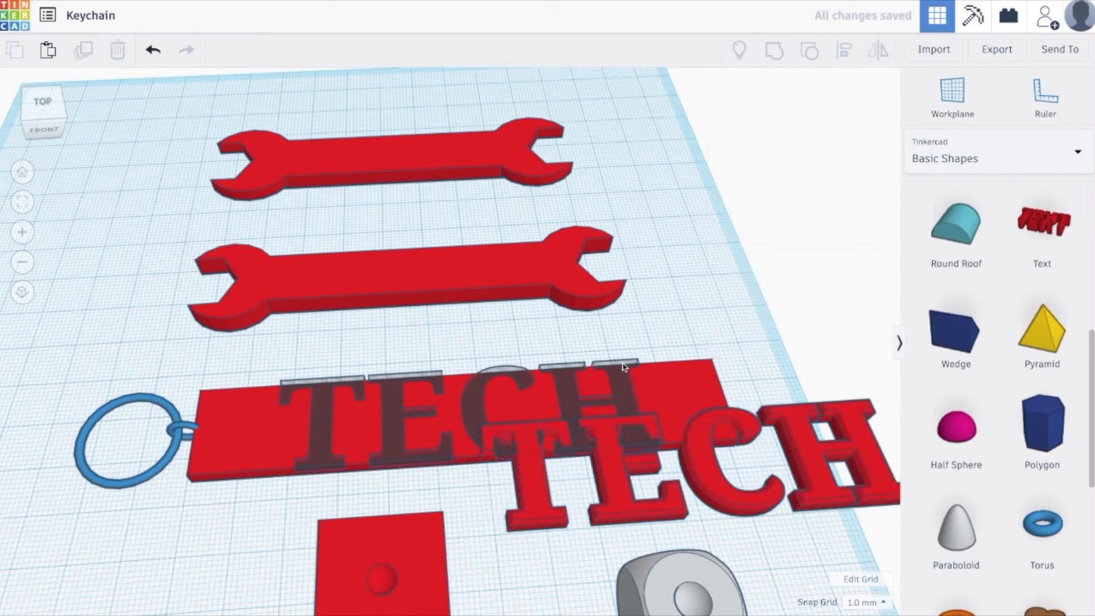
# Delete the old hole lettering and move the new solid TECH text onto the middle of the red bar.
pyautogui.click(624, 366)
pyautogui.press('Delete')
pyautogui.moveTo(731, 507); pyautogui.dragTo(512, 457)
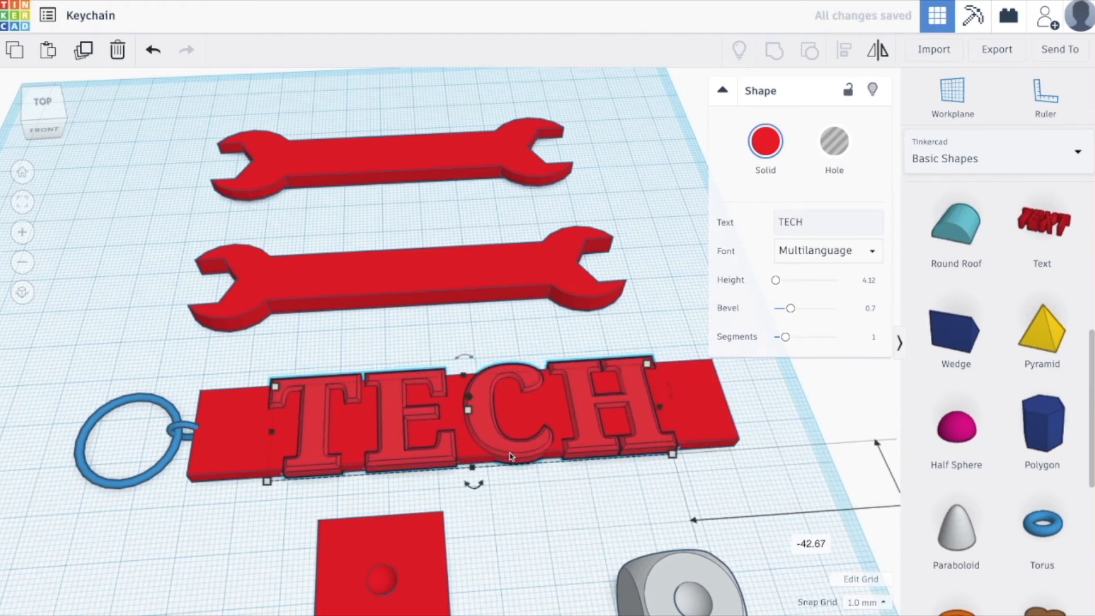
# Group the raised TECH text with the red bar into one solid.
pyautogui.moveTo(536, 504); pyautogui.dragTo(553, 470, button='right')
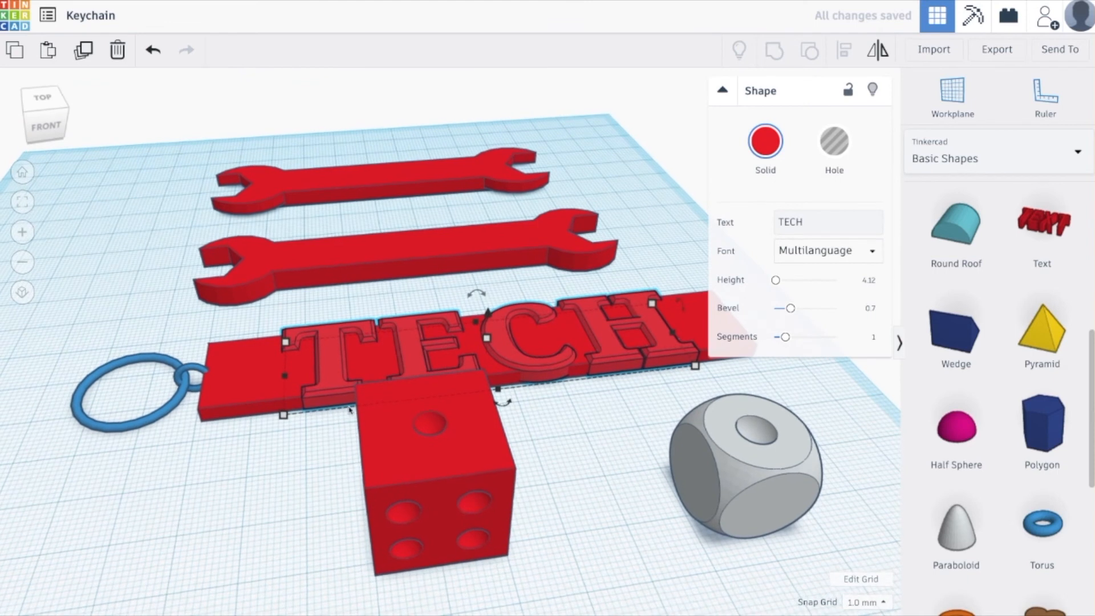
pyautogui.keyDown('shift'); pyautogui.click(247, 379); pyautogui.keyUp('shift')
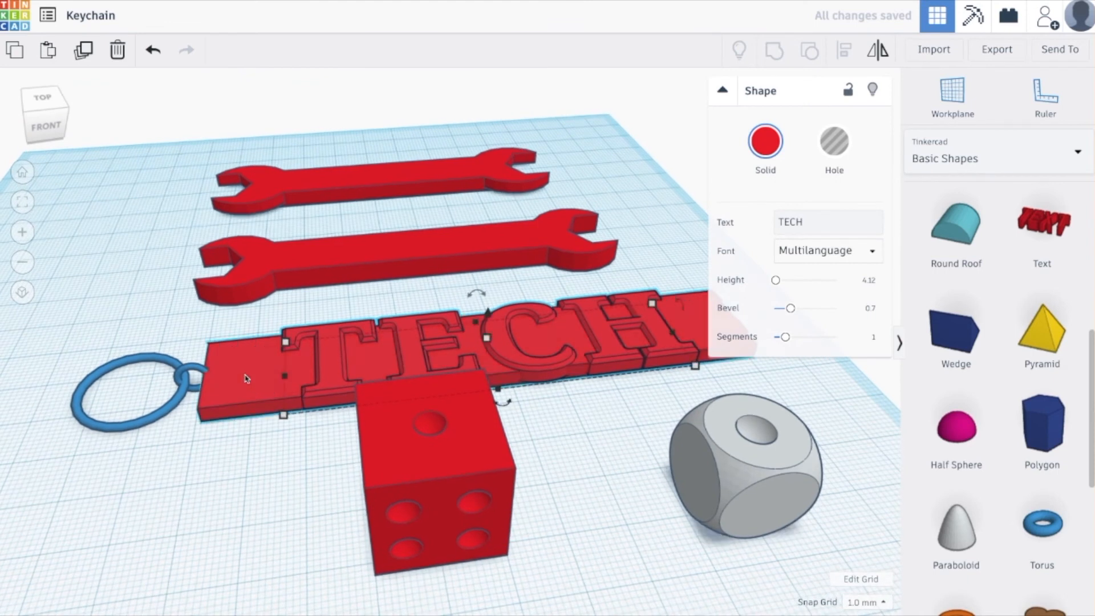
pyautogui.click(775, 51)
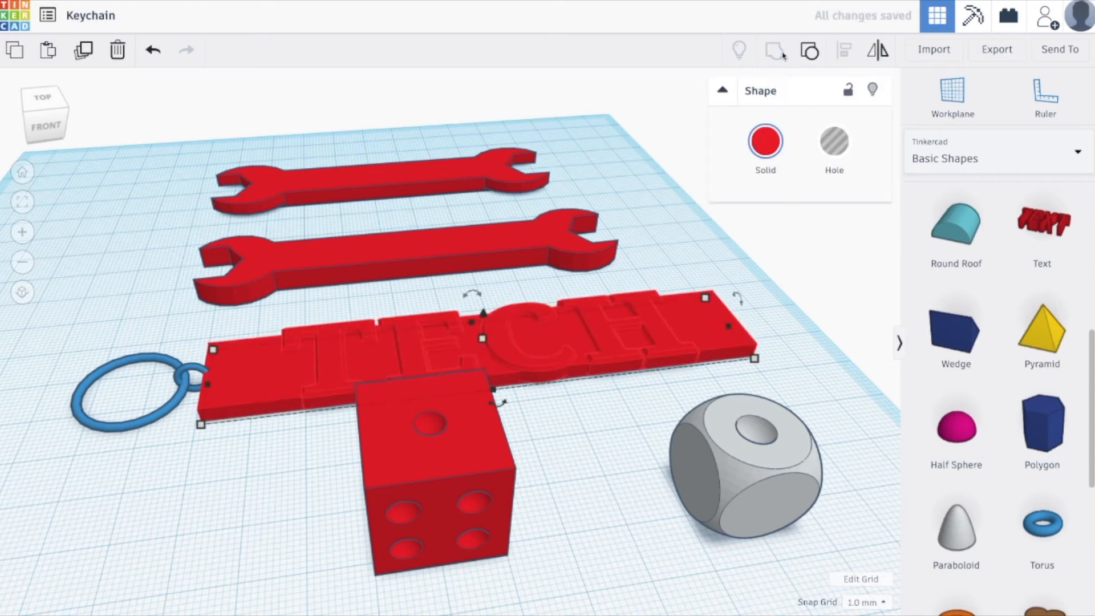
pyautogui.click(801, 386)
# Add a torus in front of the keychain plate's ring end, with radius 4.12 and tube 1.82.
pyautogui.moveTo(798, 371); pyautogui.dragTo(797, 393, button='right')
pyautogui.moveTo(303, 497); pyautogui.dragTo(499, 448, button='middle')
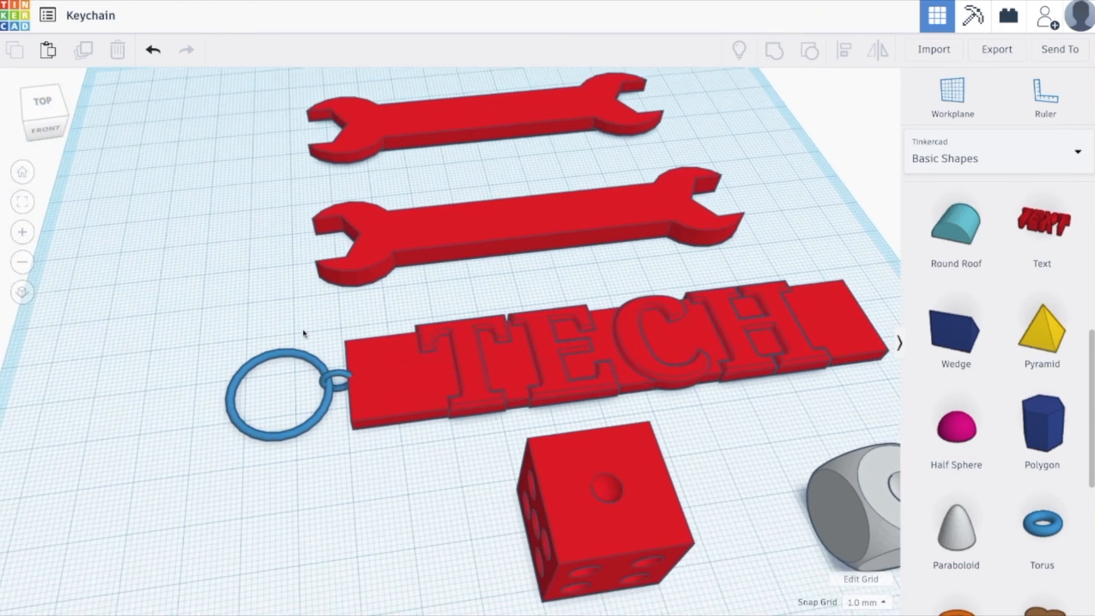
pyautogui.moveTo(1043, 524); pyautogui.dragTo(344, 504)
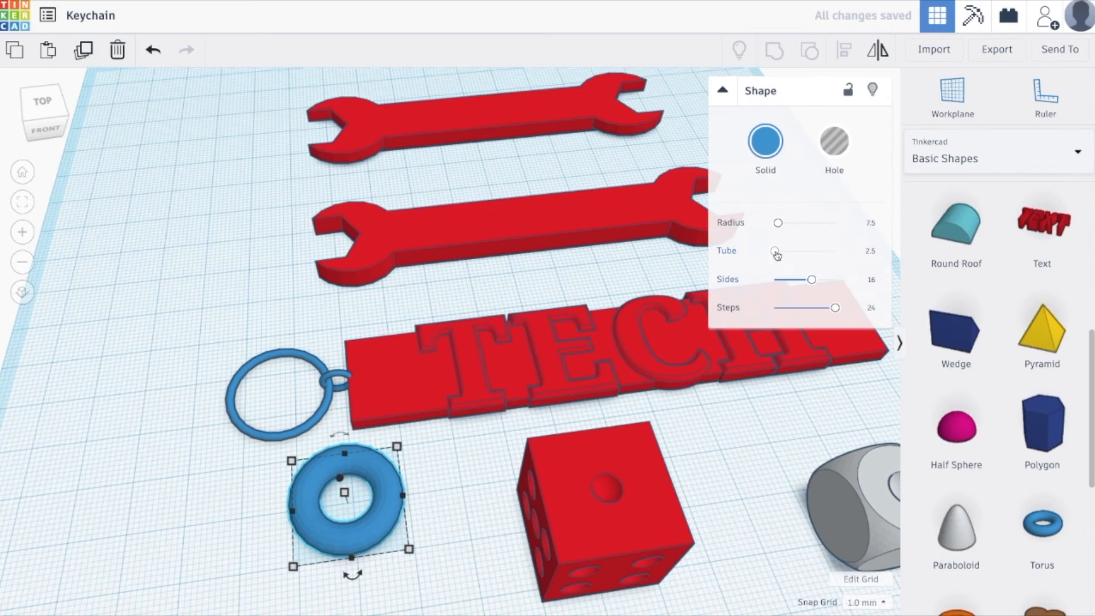
pyautogui.moveTo(776, 254); pyautogui.dragTo(776, 227)
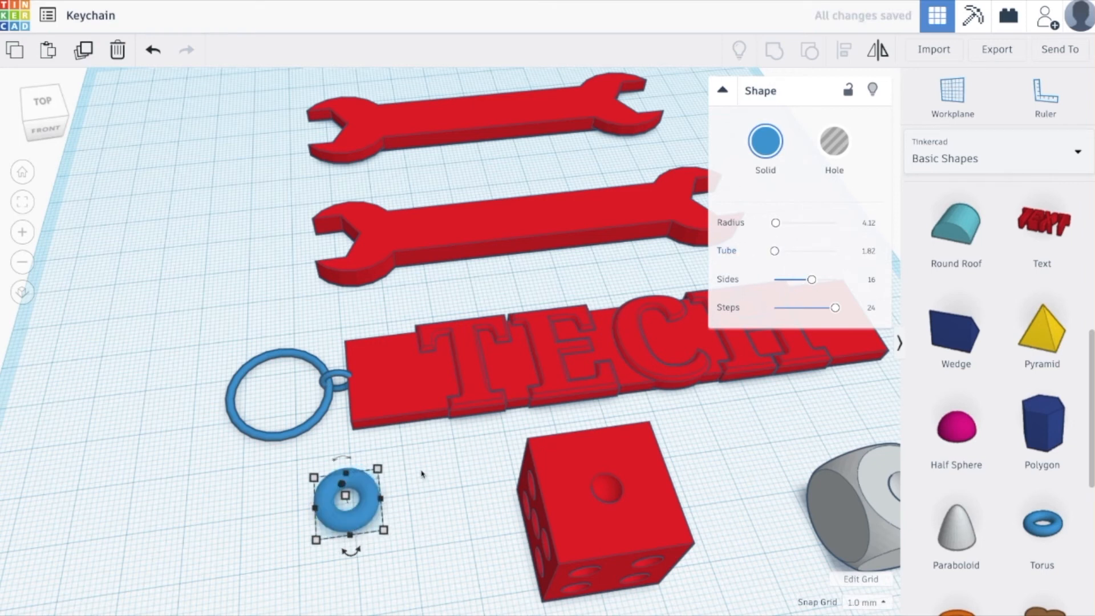
# Delete the small torus in front of the keychain plate and the loose half sphere beside the grey dice.
pyautogui.moveTo(330, 371); pyautogui.dragTo(390, 473, button='right')
pyautogui.press('Delete')
pyautogui.moveTo(480, 551); pyautogui.dragTo(530, 488, button='right')
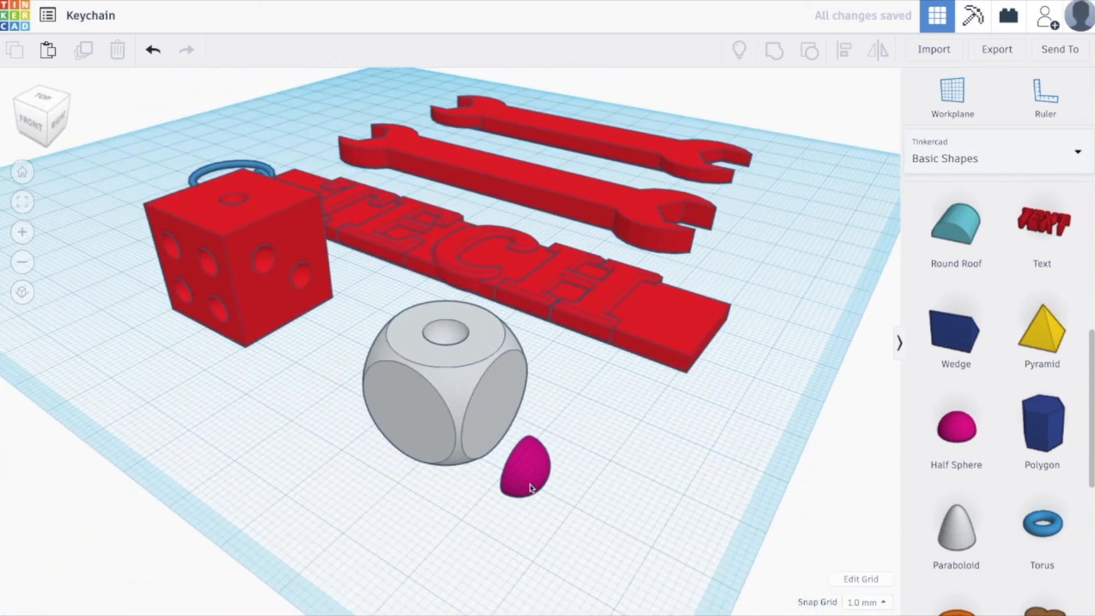
pyautogui.click(528, 480)
pyautogui.press('Delete')
# Ungroup the grey dice and delete the half-sphere hole from its top face.
pyautogui.click(451, 412)
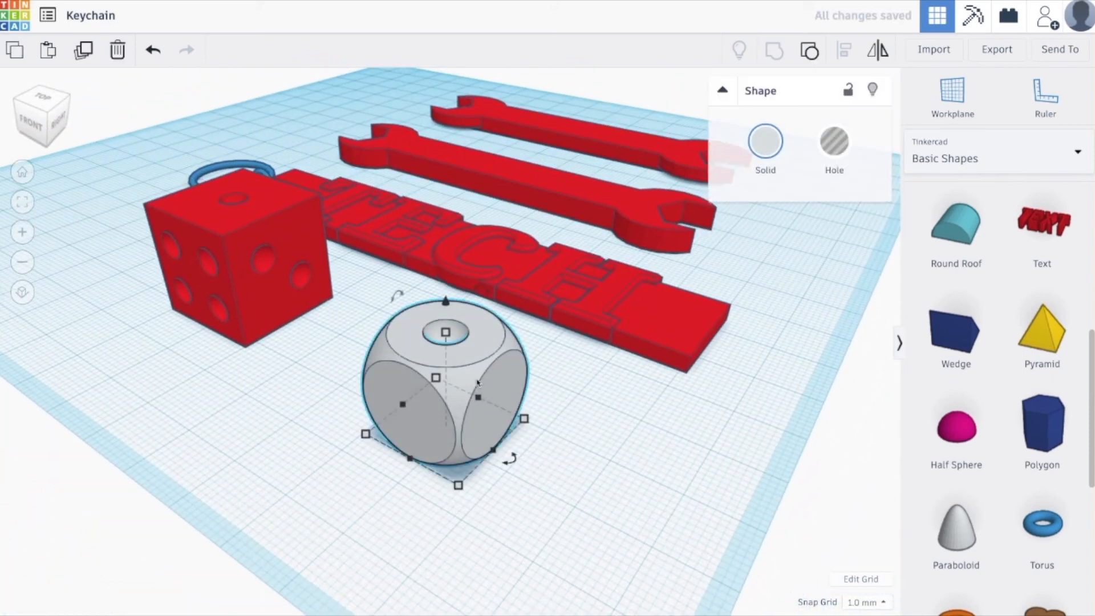
pyautogui.click(810, 50)
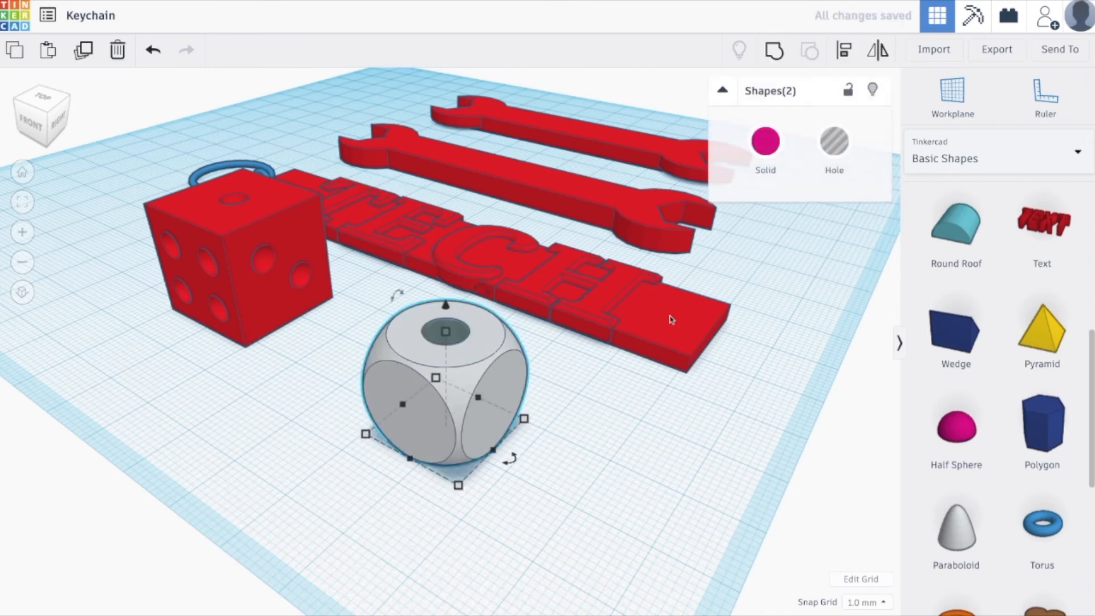
pyautogui.click(441, 339)
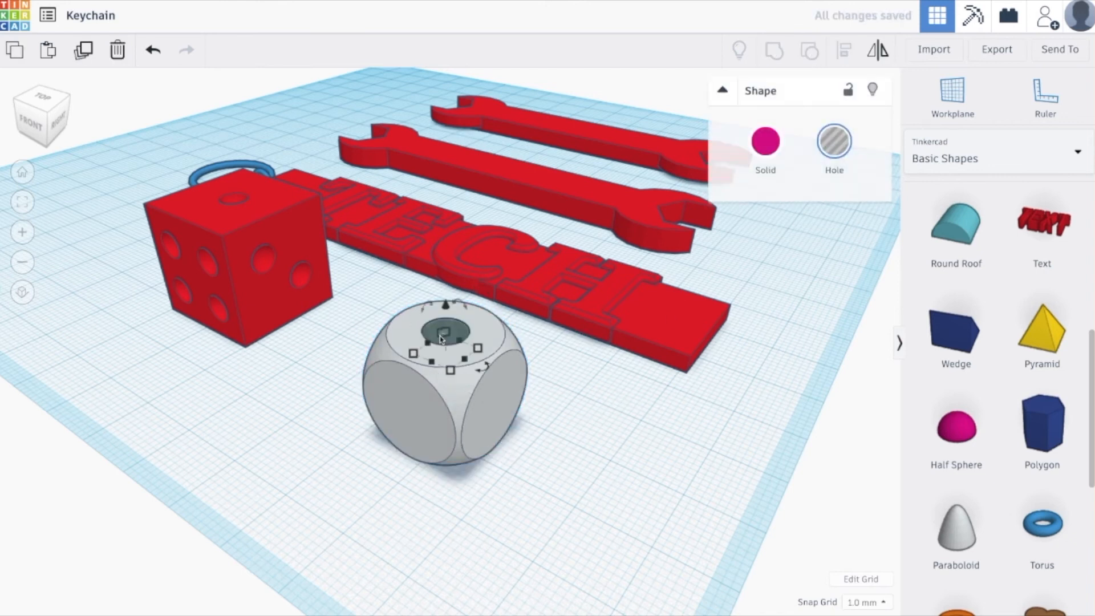
pyautogui.press('Delete')
# Try a rounded solid box with radius 2.18 and 10 steps beside the grey dice, and delete it.
pyautogui.scroll(8, 979, 393)
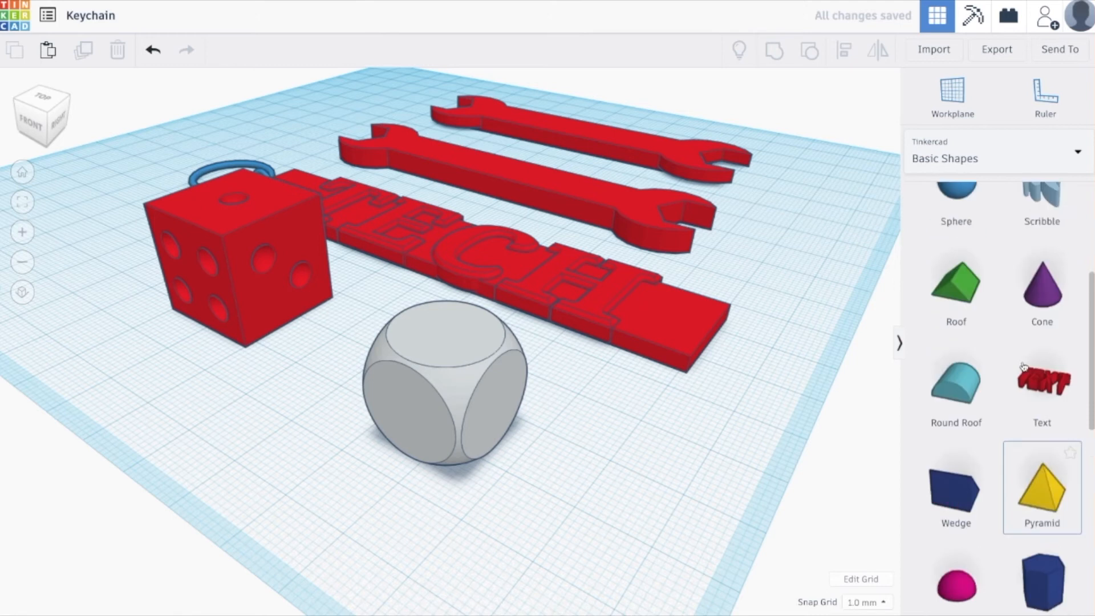
pyautogui.moveTo(965, 342); pyautogui.dragTo(656, 475)
pyautogui.moveTo(769, 223); pyautogui.dragTo(803, 251)
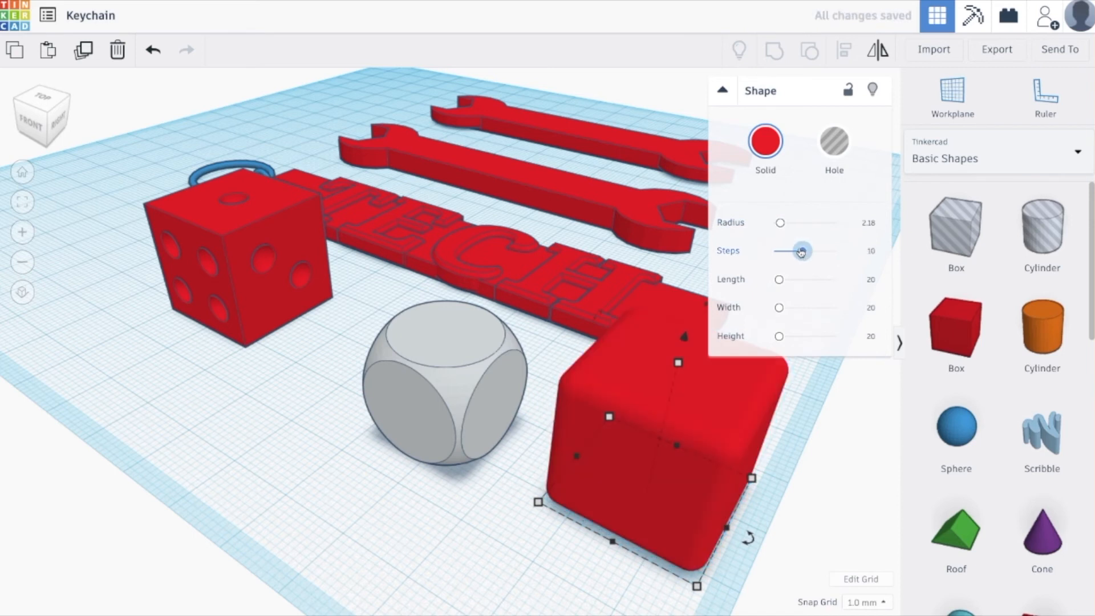
pyautogui.moveTo(764, 469); pyautogui.dragTo(740, 463, button='right')
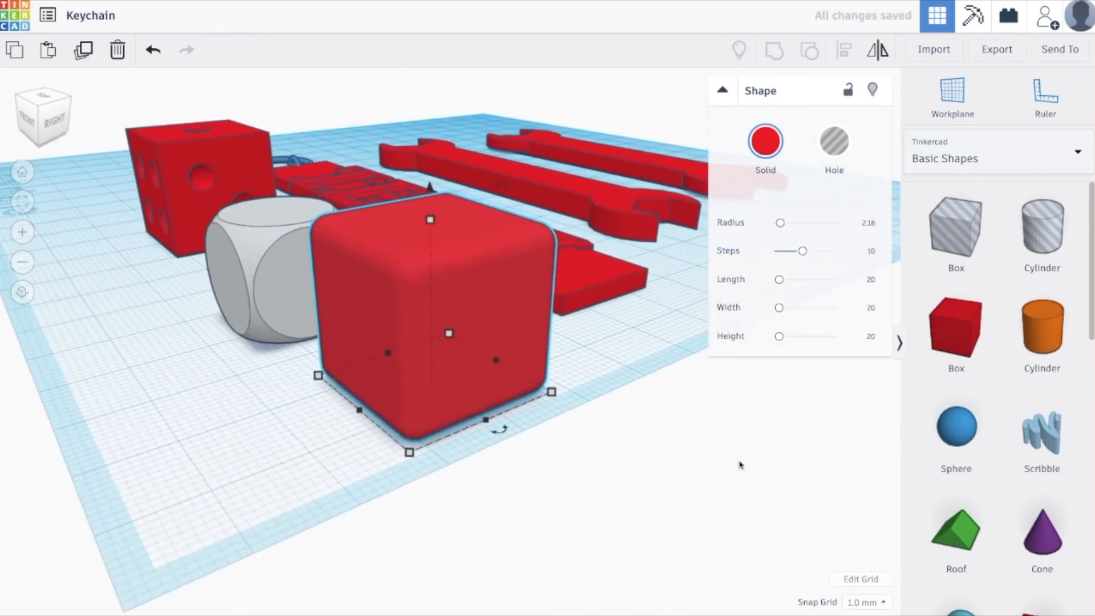
pyautogui.click(598, 456)
pyautogui.click(494, 381)
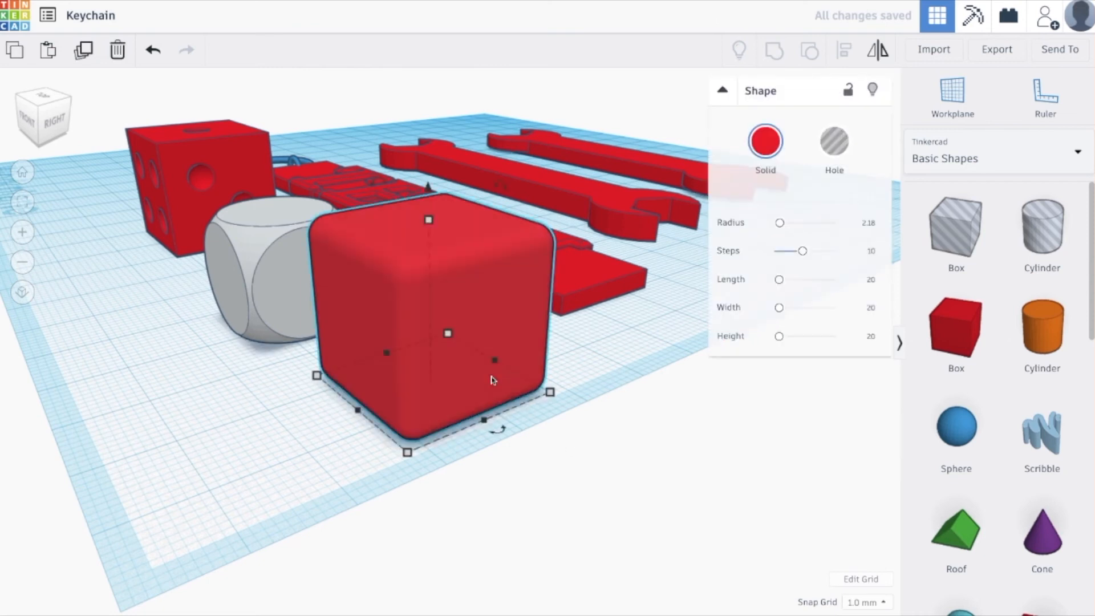
pyautogui.press('Delete')
# Try another Dice shape on the empty workplane near the grey dice, and delete it.
pyautogui.scroll(-12, 1027, 449)
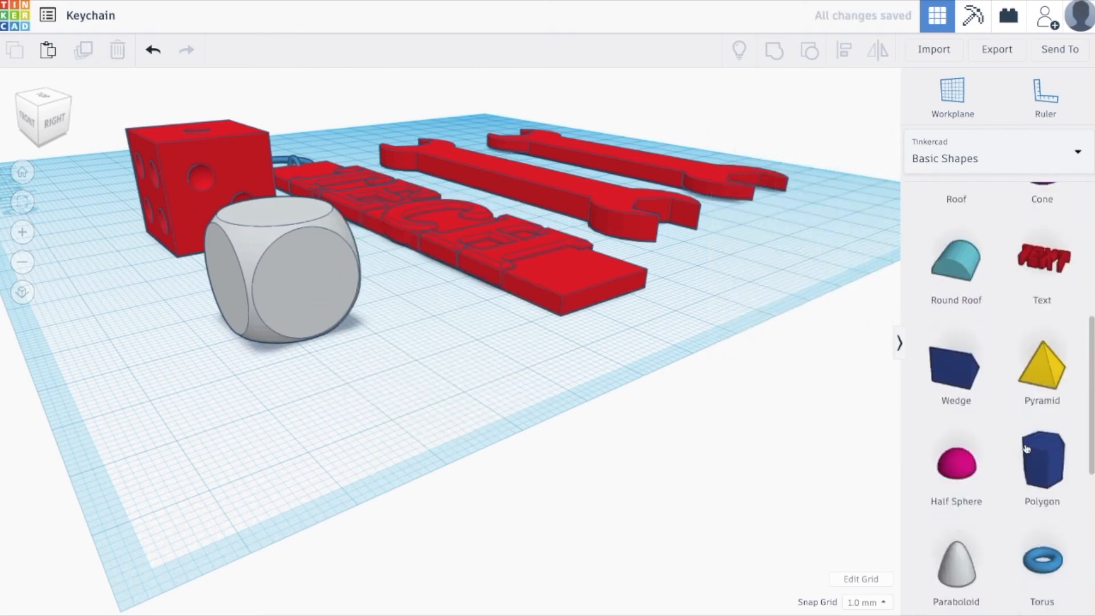
pyautogui.scroll(1, 1027, 449)
pyautogui.moveTo(956, 556); pyautogui.dragTo(505, 429)
pyautogui.press('Delete')
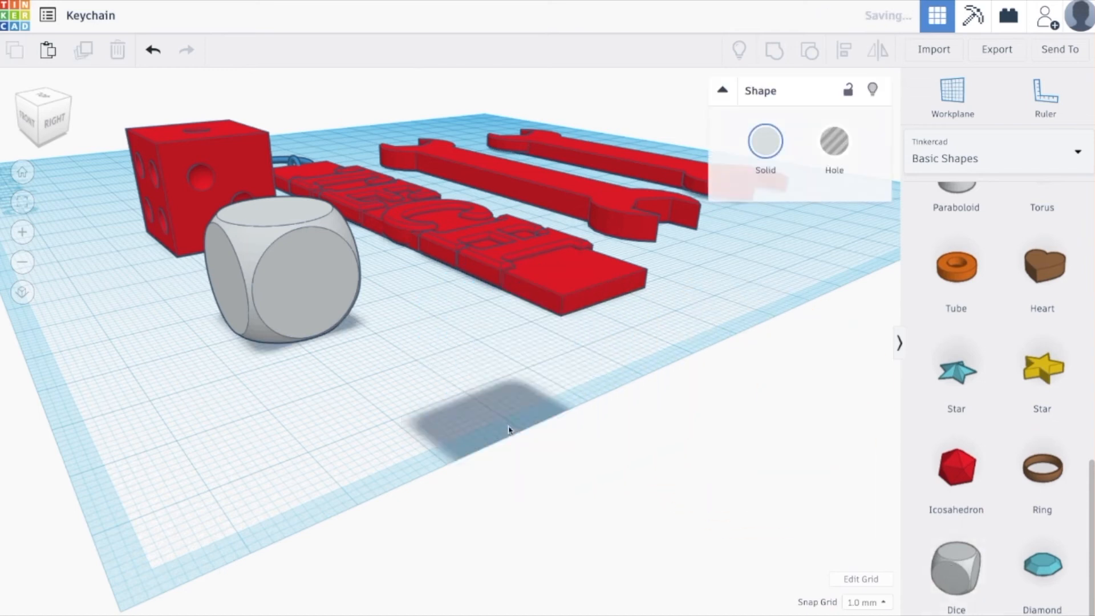
# Try a half sphere on the workplane in front of the grey dice, and remove it.
pyautogui.scroll(5, 467, 420)
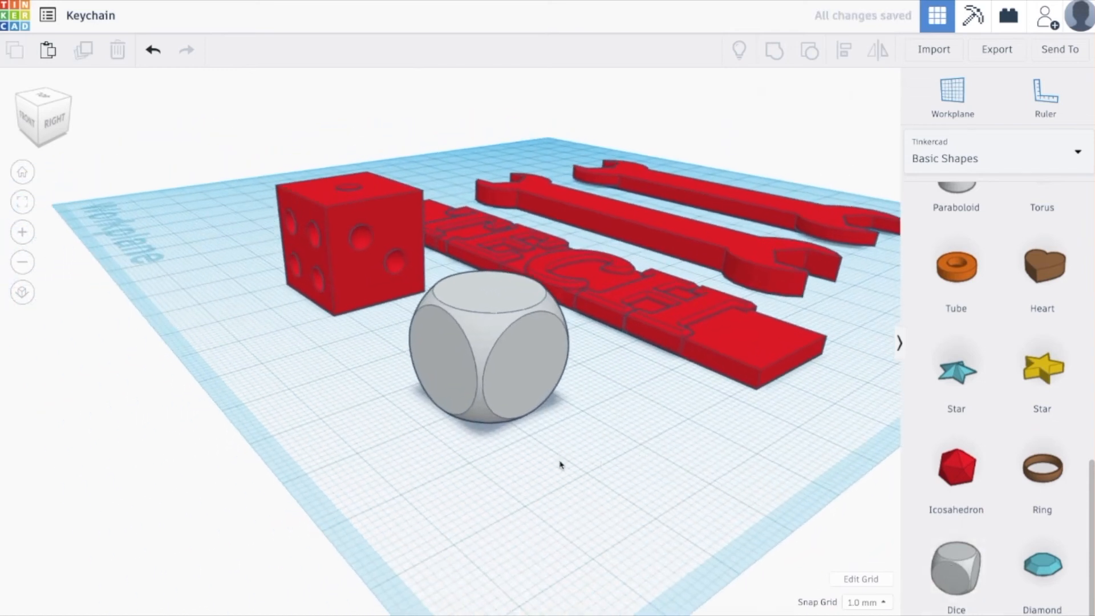
pyautogui.scroll(2, 560, 464)
pyautogui.moveTo(613, 476); pyautogui.dragTo(613, 472, button='middle')
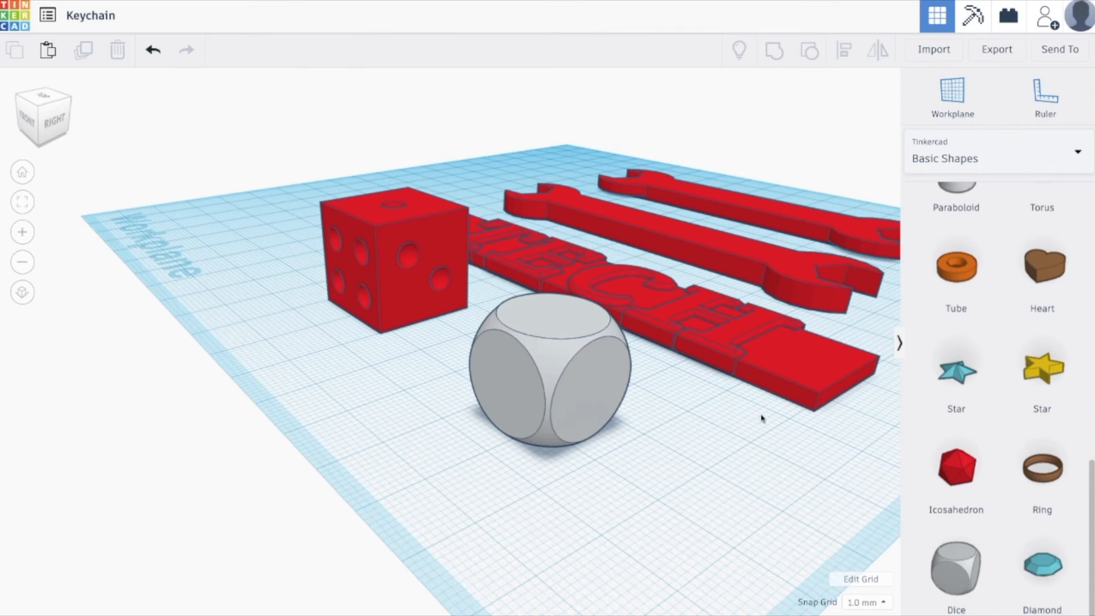
pyautogui.scroll(4, 990, 488)
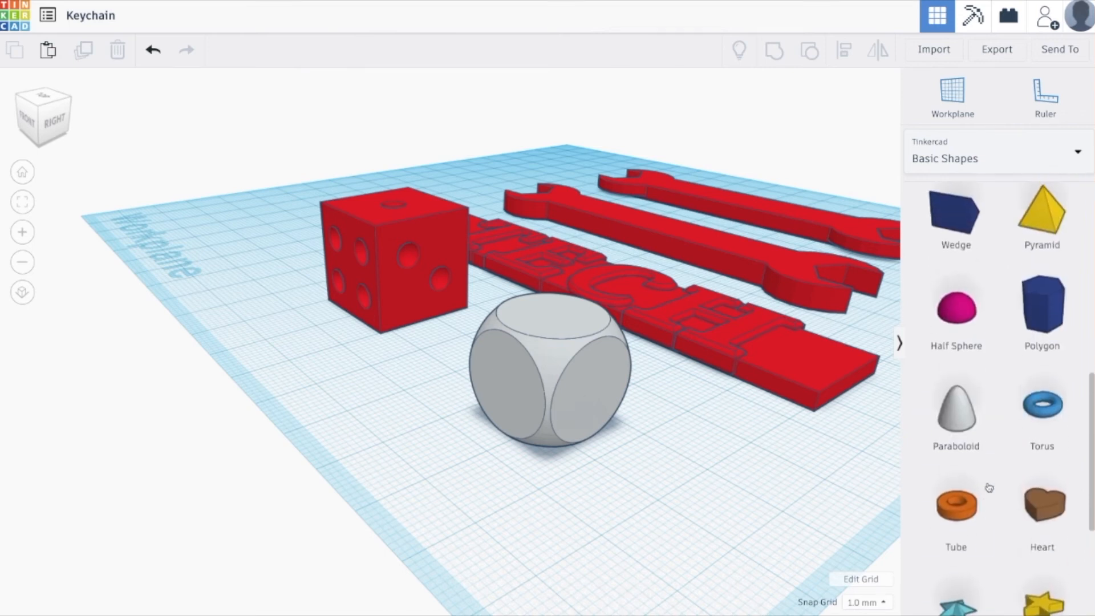
pyautogui.moveTo(964, 319); pyautogui.dragTo(453, 503)
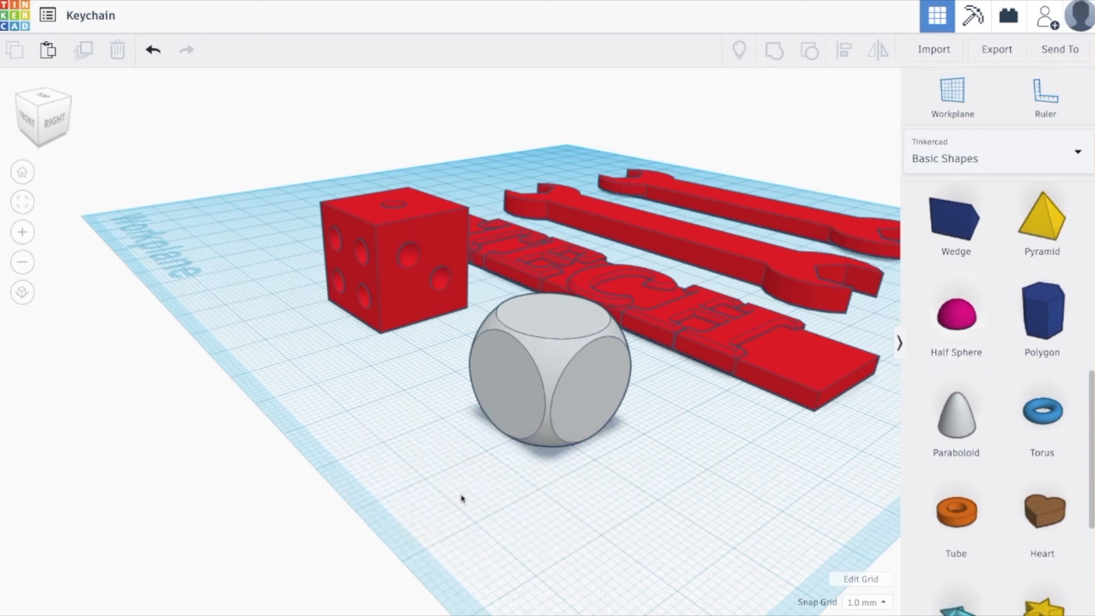
# Set the workplane on the grey dice's top face and place a half-sphere hole of 4 by 4 mm on it.
pyautogui.click(552, 329)
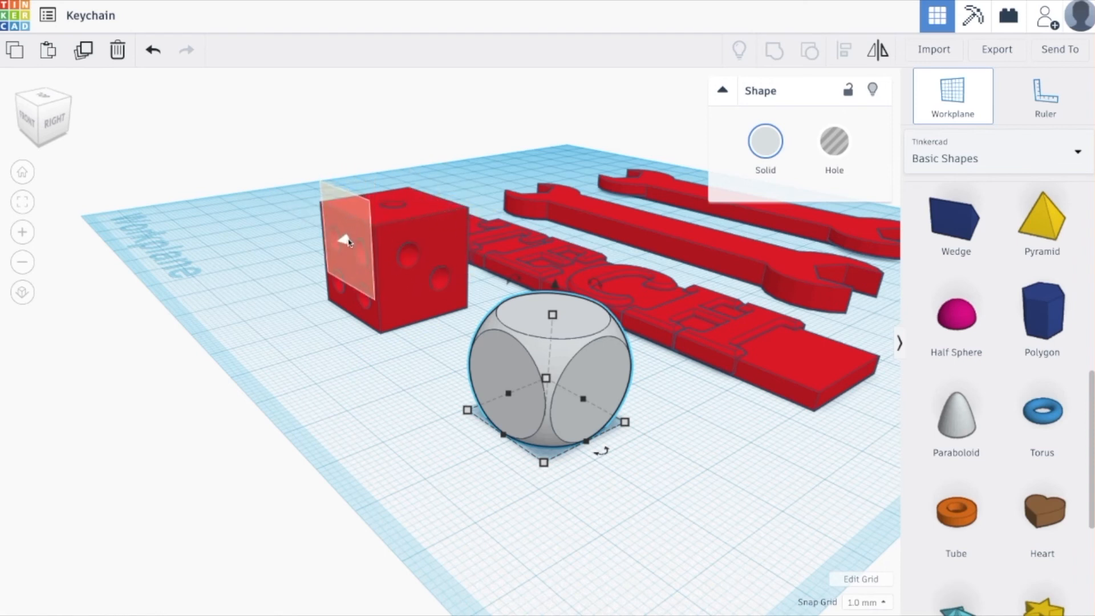
pyautogui.click(554, 319)
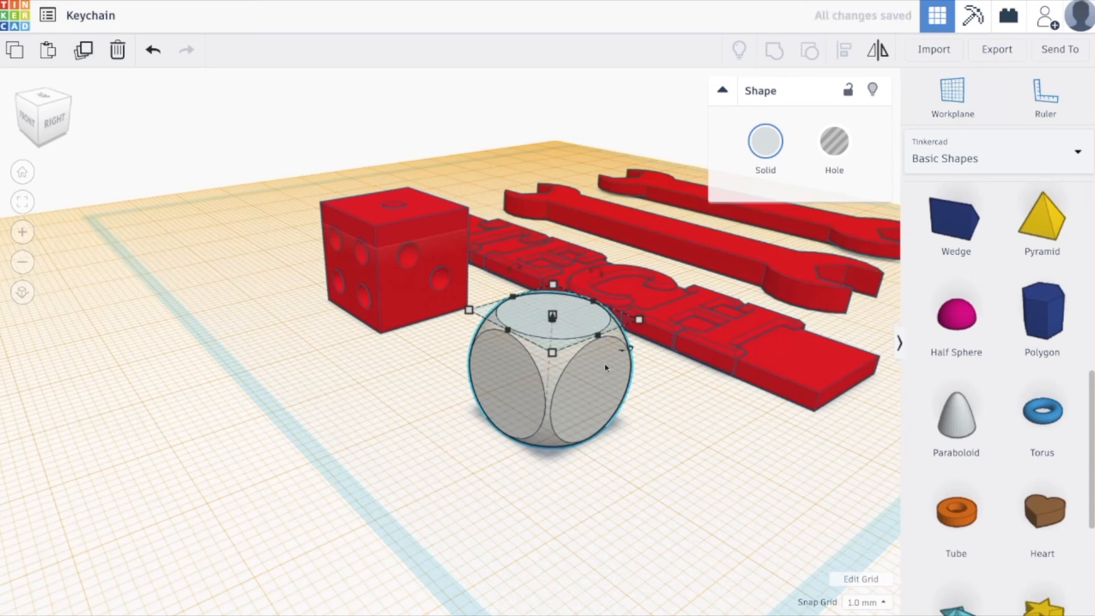
pyautogui.moveTo(970, 316); pyautogui.dragTo(550, 320)
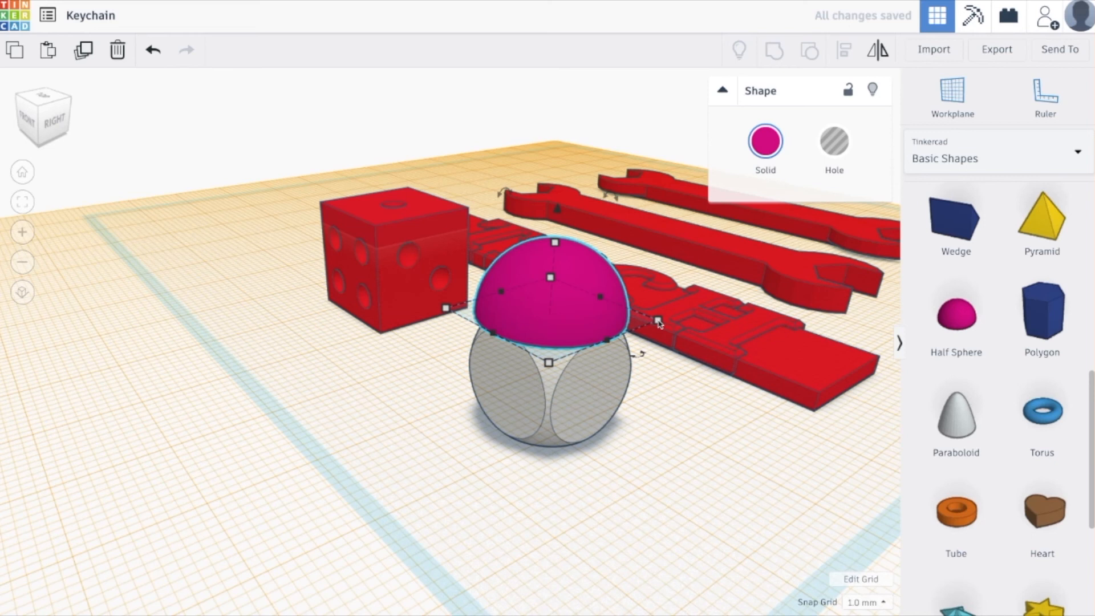
pyautogui.moveTo(660, 323); pyautogui.dragTo(571, 315)
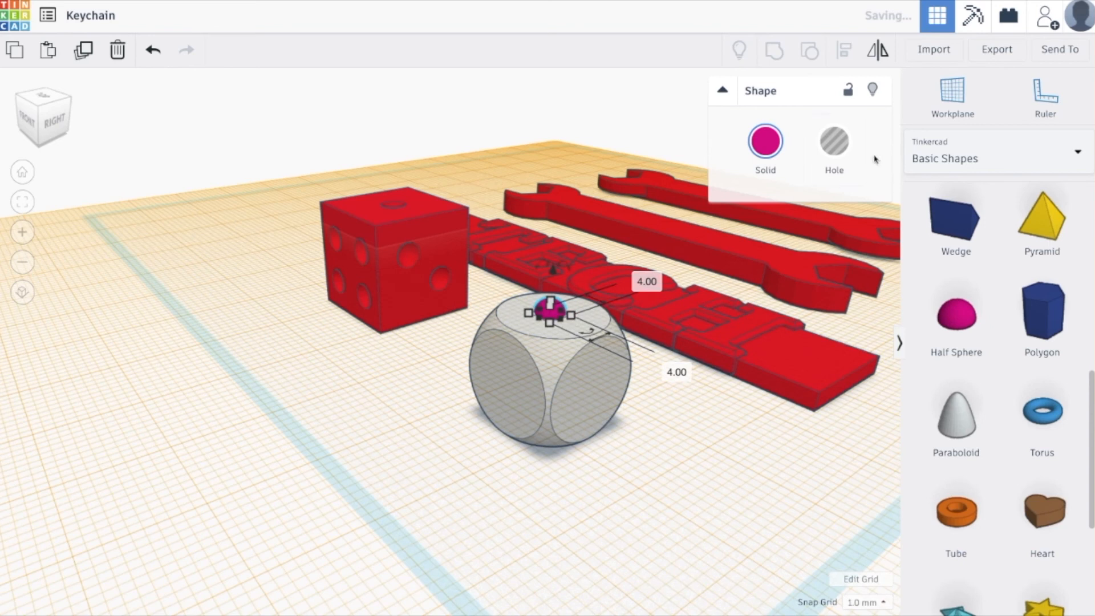
pyautogui.moveTo(604, 456); pyautogui.dragTo(592, 484, button='right')
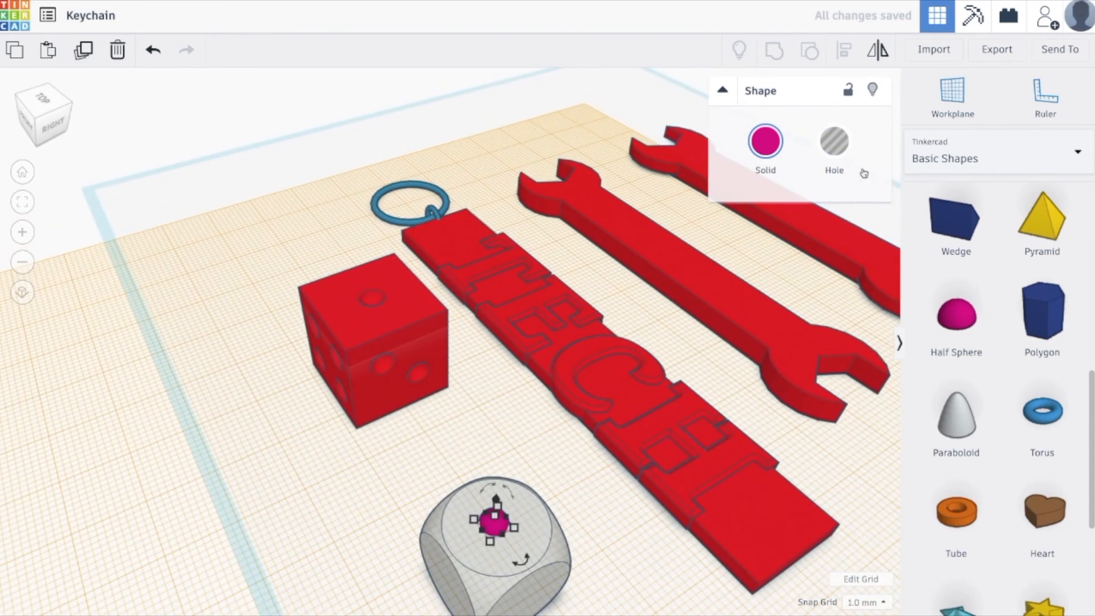
pyautogui.click(834, 143)
# Flip the half-sphere hole upside down by 180° and lower it 2 mm into the grey dice.
pyautogui.moveTo(565, 520); pyautogui.dragTo(604, 493, button='right')
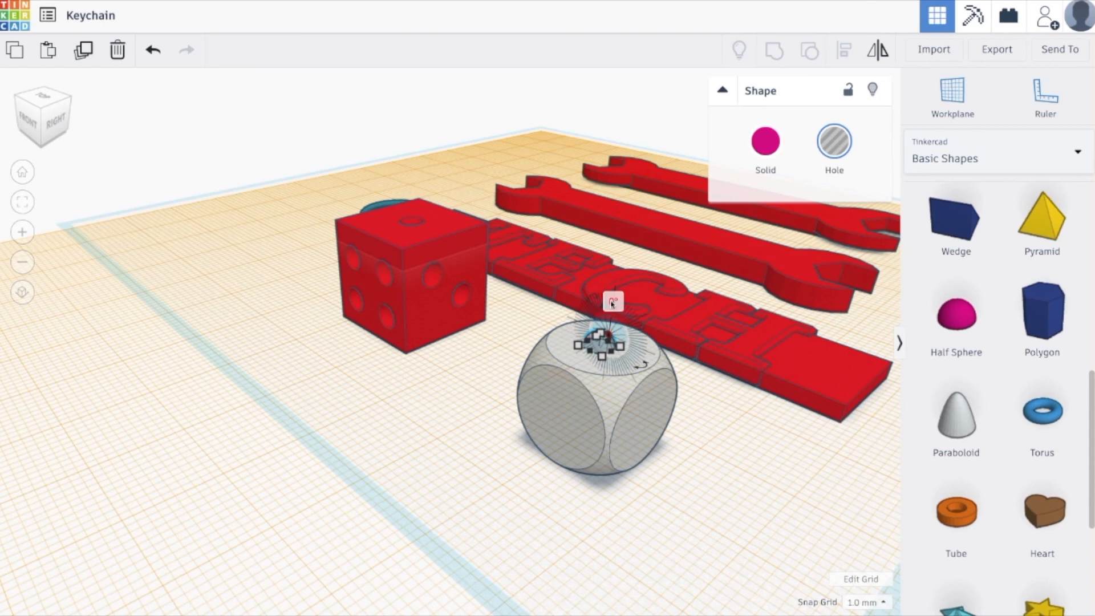
pyautogui.scroll(-5, 622, 274)
pyautogui.scroll(10, 638, 277)
pyautogui.scroll(-10, 637, 278)
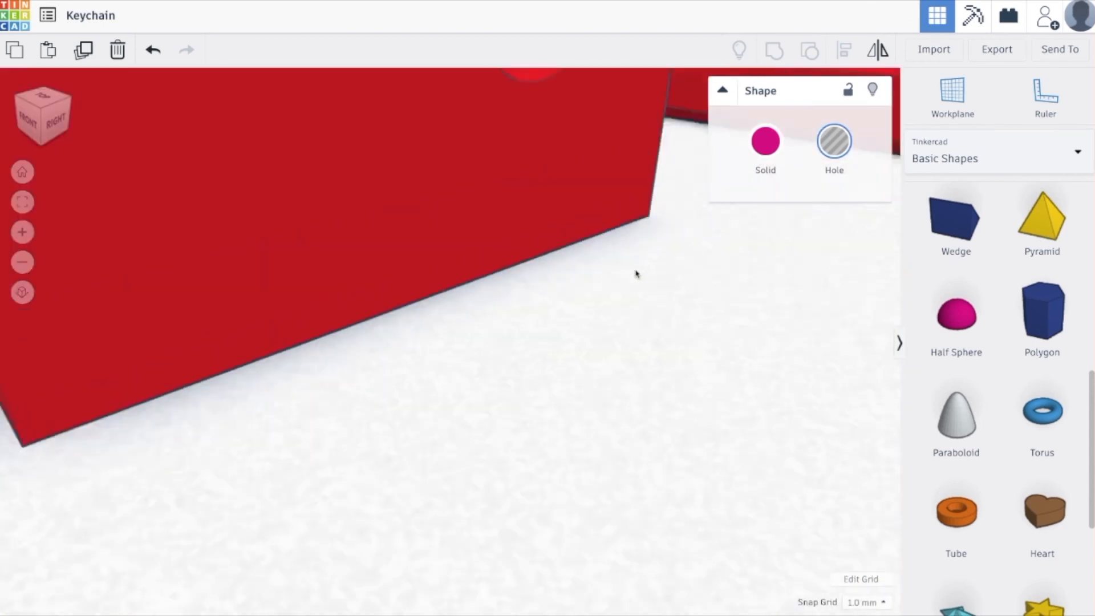
pyautogui.press('f')
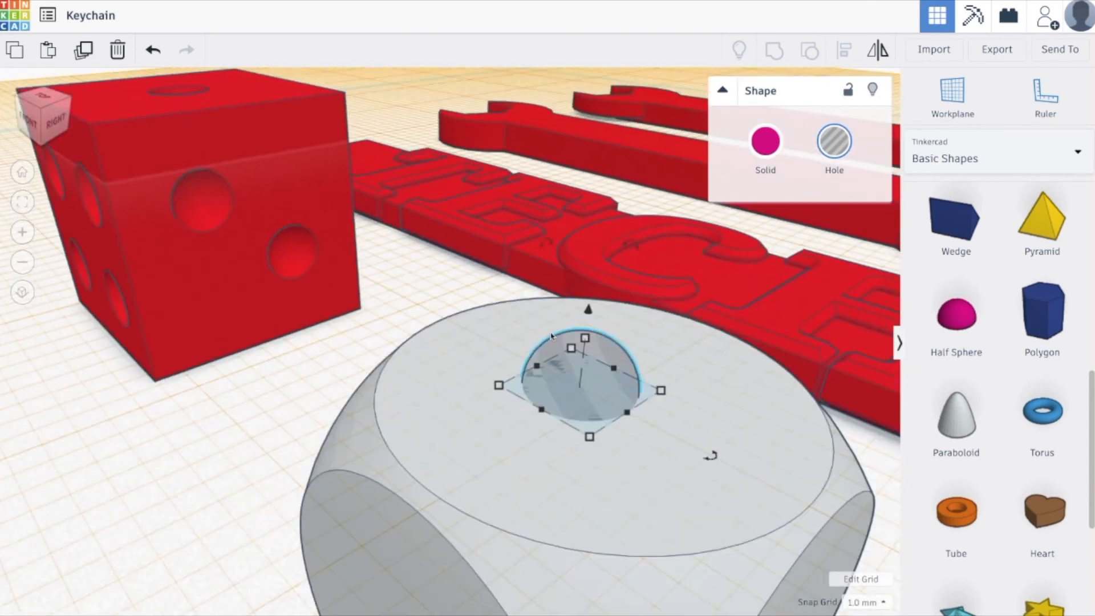
pyautogui.click(628, 455)
pyautogui.click(600, 394)
pyautogui.moveTo(538, 242); pyautogui.dragTo(552, 482)
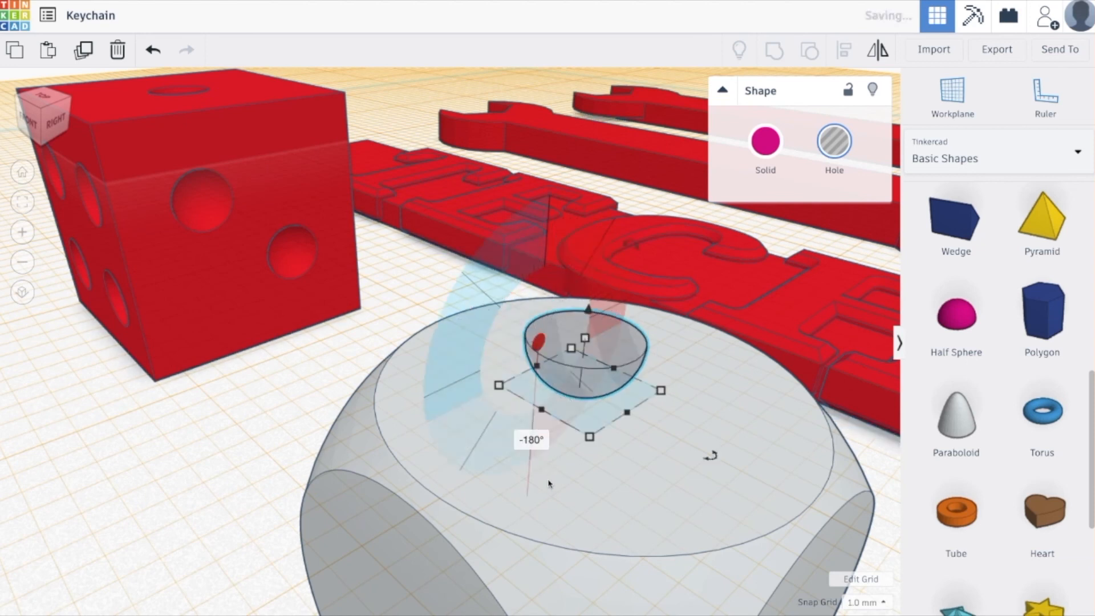
pyautogui.moveTo(587, 311); pyautogui.dragTo(588, 360)
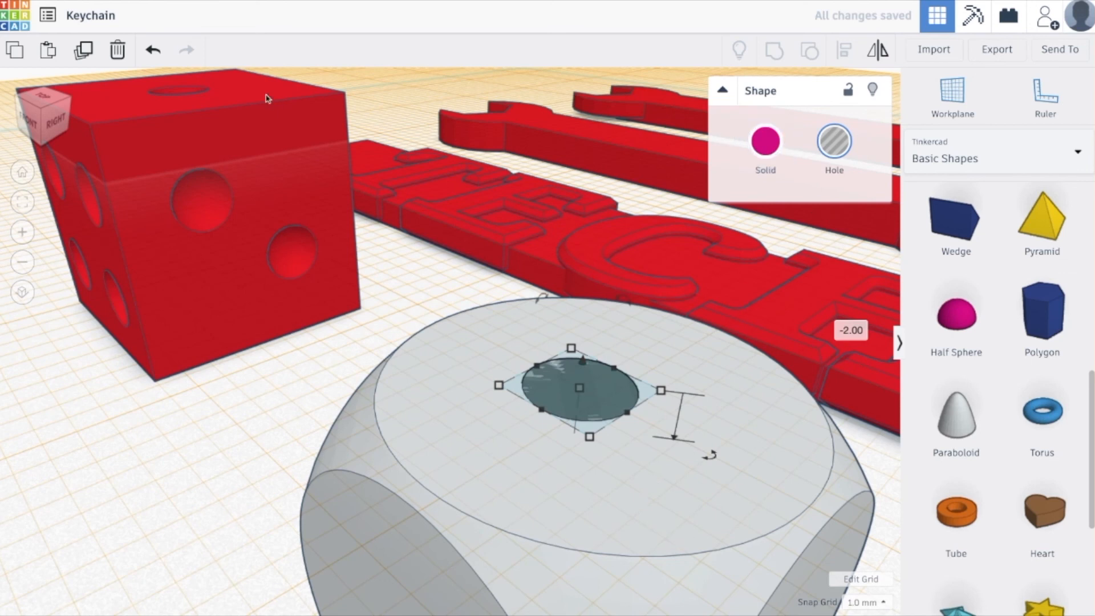
# Align the half-sphere hole to the centre of the grey dice's top face in both horizontal directions.
pyautogui.click(40, 100)
pyautogui.moveTo(239, 552); pyautogui.dragTo(344, 439, button='middle')
pyautogui.moveTo(319, 525)
pyautogui.mouseDown(button='middle')
pyautogui.moveTo(417, 377)
pyautogui.moveTo(530, 261)
pyautogui.mouseUp(button='middle')
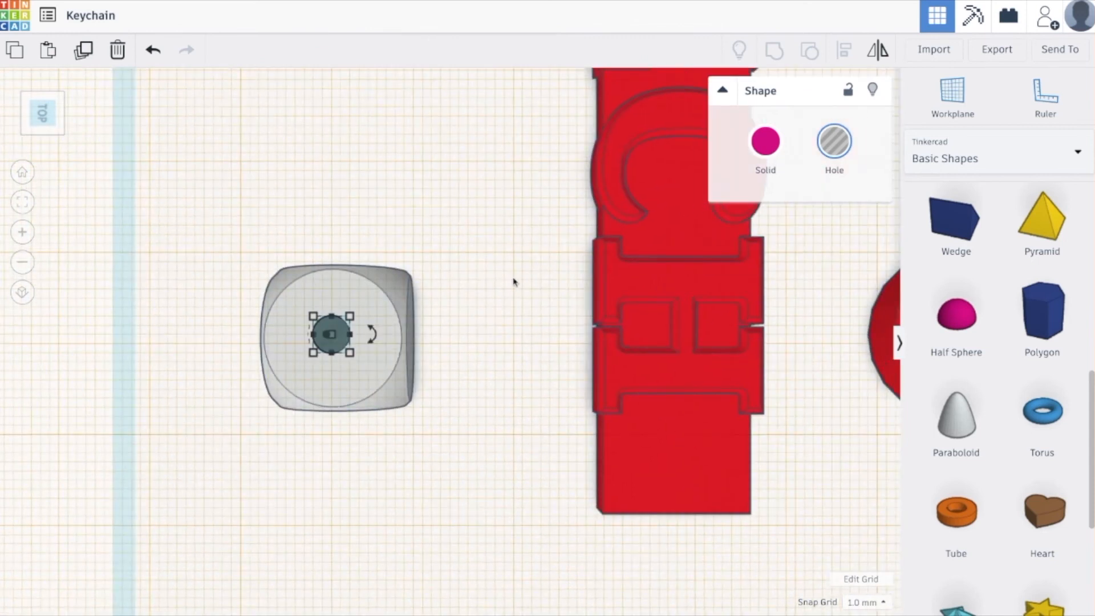
pyautogui.keyDown('shift'); pyautogui.click(368, 384); pyautogui.keyUp('shift')
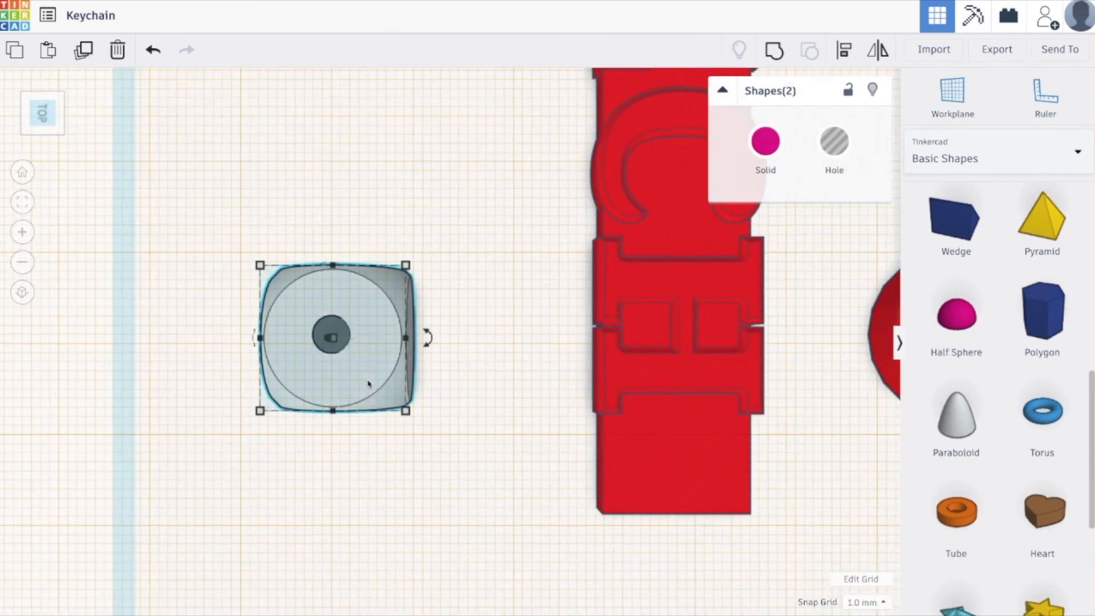
pyautogui.click(845, 50)
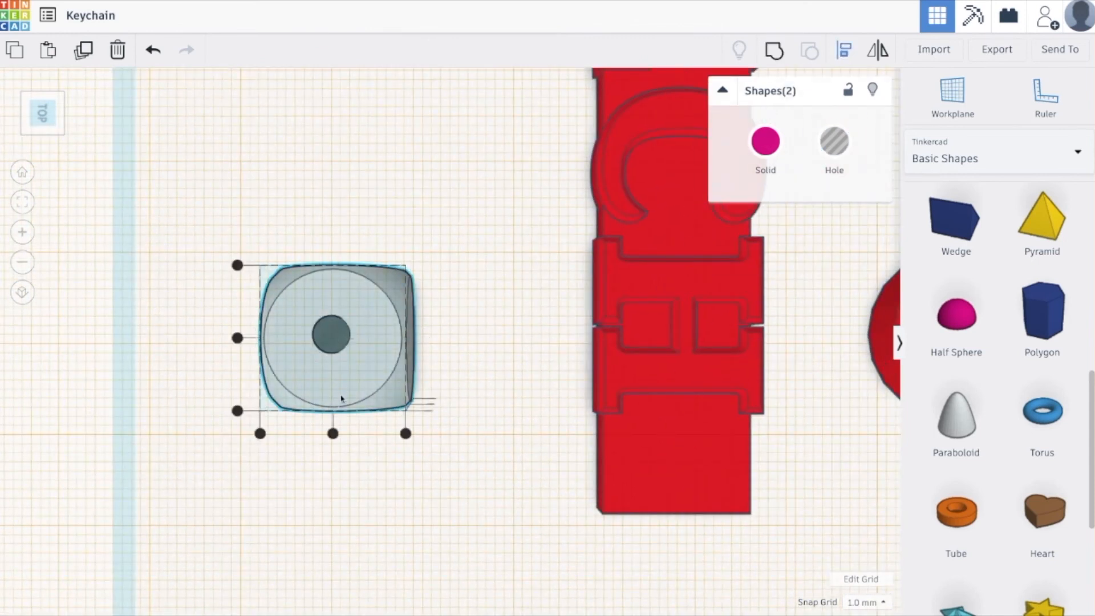
pyautogui.click(333, 434)
pyautogui.click(237, 338)
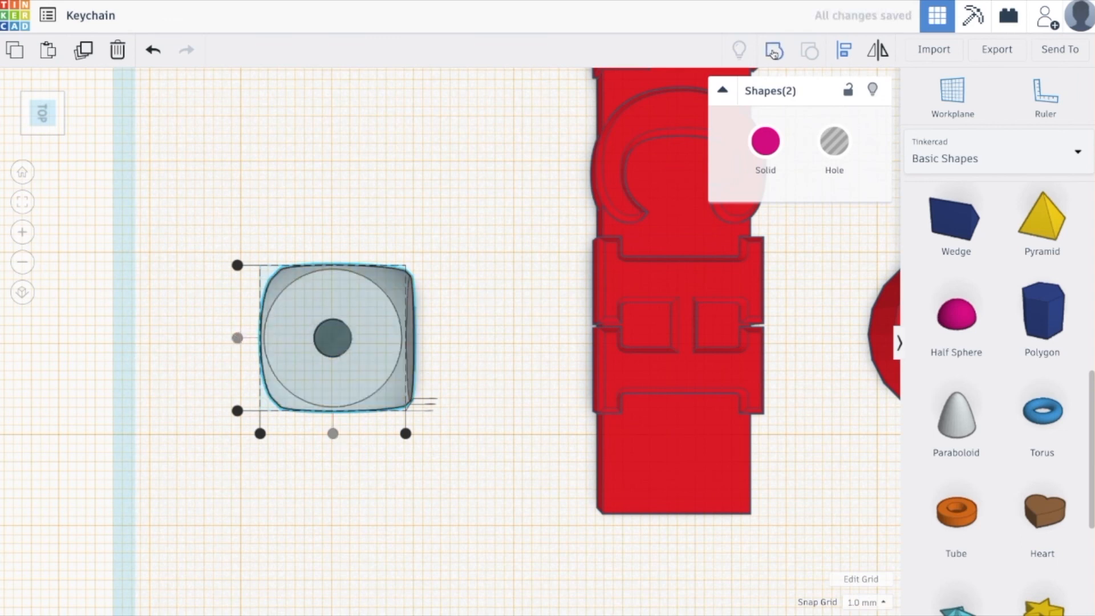
# Group the half-sphere hole with the grey dice to cut the single pip, and return the workplane to the base.
pyautogui.click(774, 52)
pyautogui.moveTo(492, 320); pyautogui.dragTo(456, 299, button='right')
pyautogui.moveTo(457, 299); pyautogui.dragTo(532, 472, button='middle')
pyautogui.moveTo(521, 420); pyautogui.dragTo(554, 368, button='right')
pyautogui.click(933, 129)
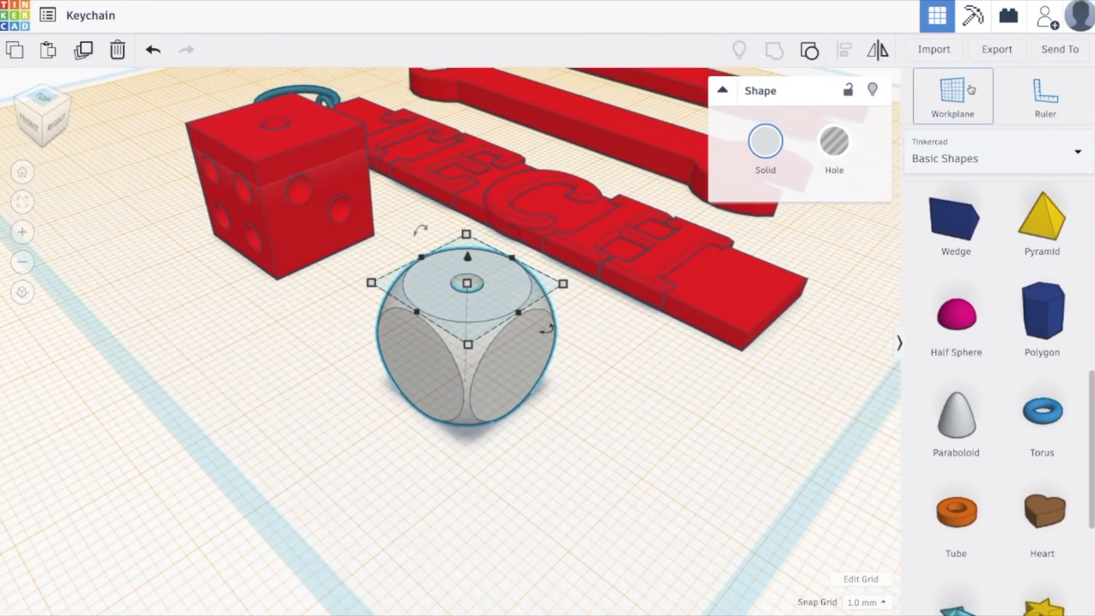
pyautogui.click(700, 540)
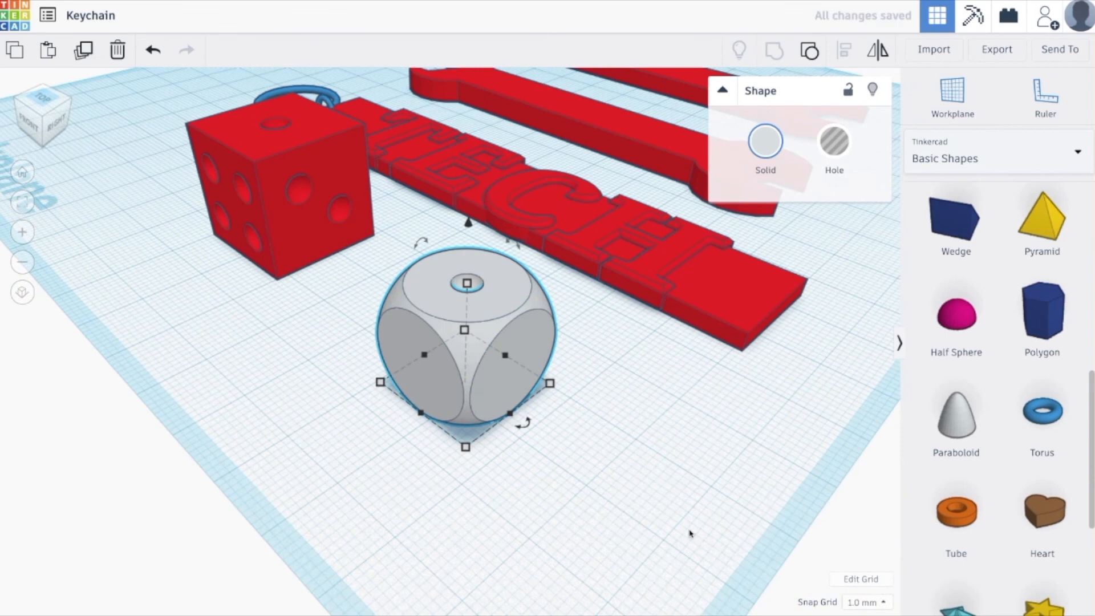
pyautogui.click(690, 533)
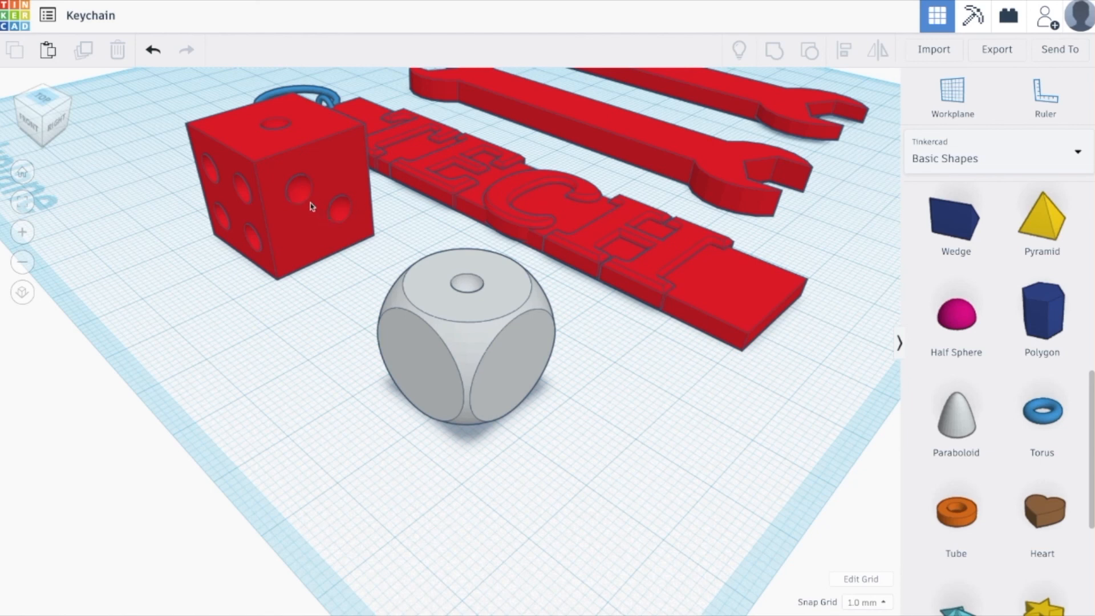
pyautogui.moveTo(306, 235); pyautogui.dragTo(408, 247, button='right')
pyautogui.click(315, 183)
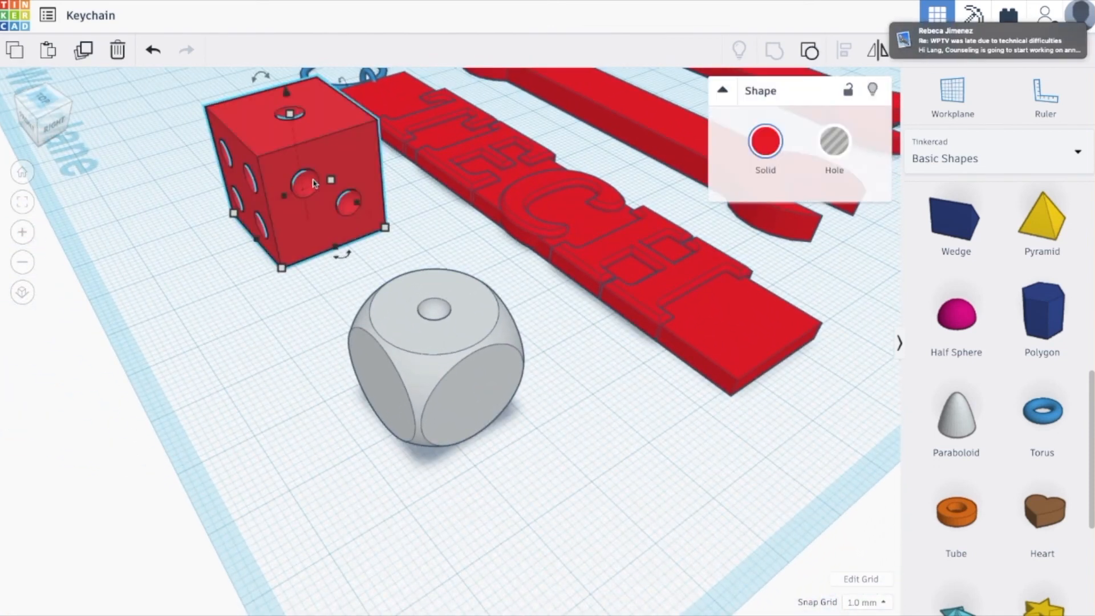
pyautogui.moveTo(311, 262); pyautogui.dragTo(263, 332, button='middle')
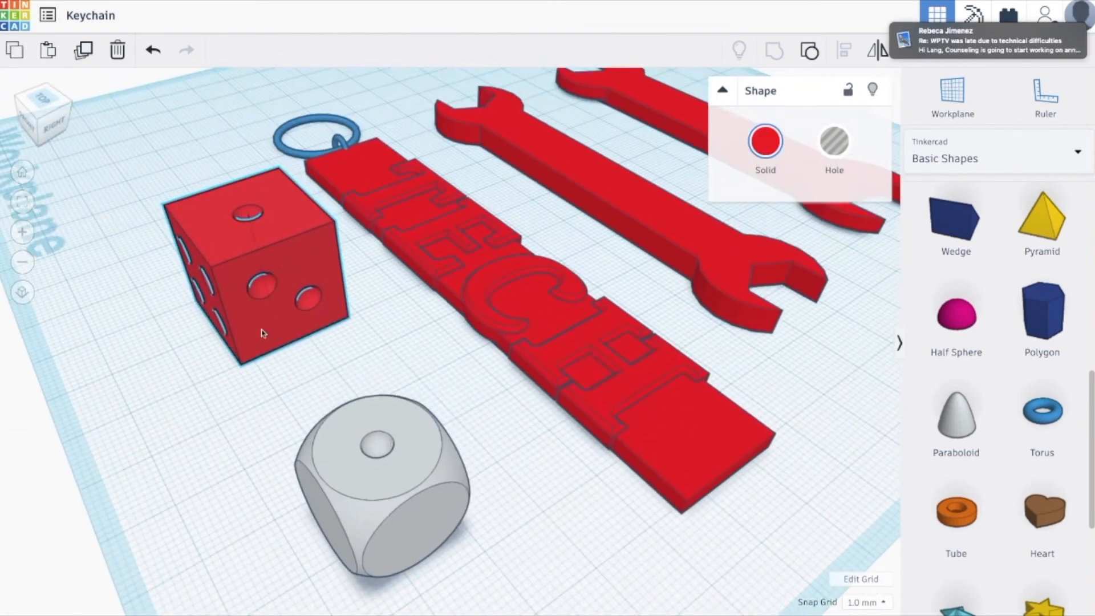